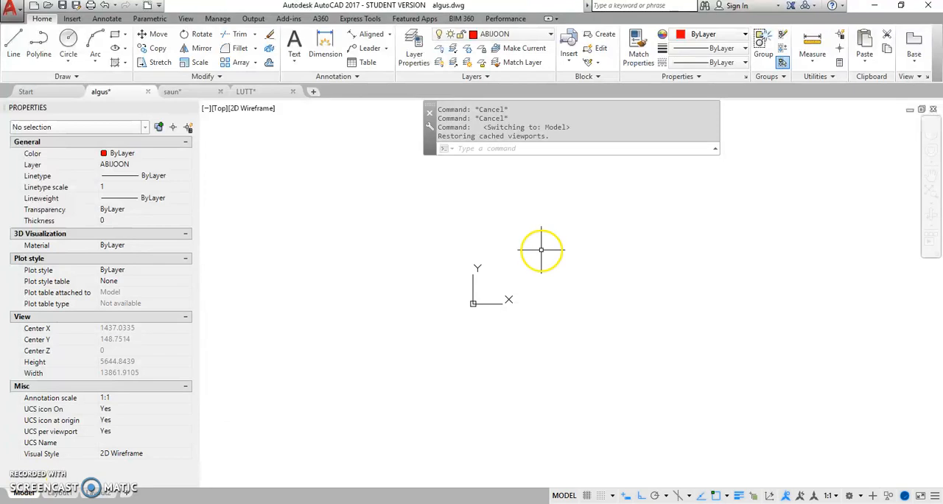
Step: On layer ABIJOON, draw one horizontal and one vertical construction line through the origin 0,0
left_click(549, 35)
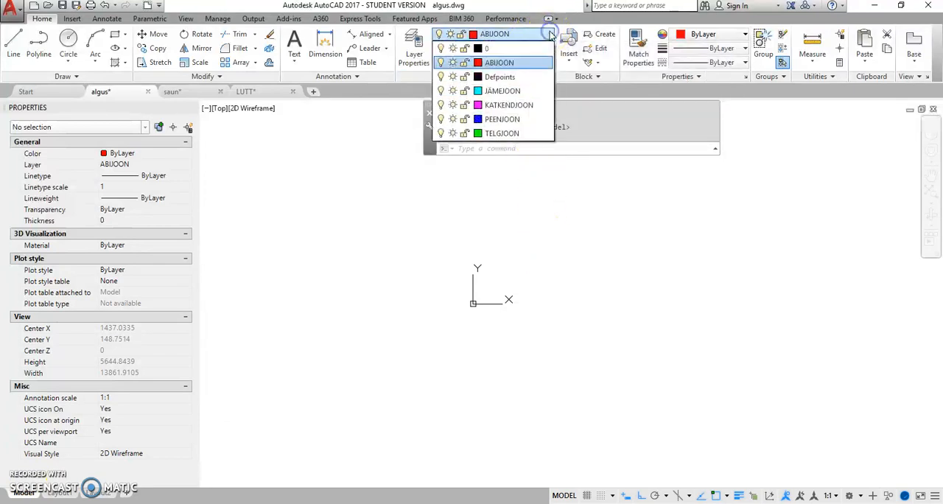
left_click(509, 64)
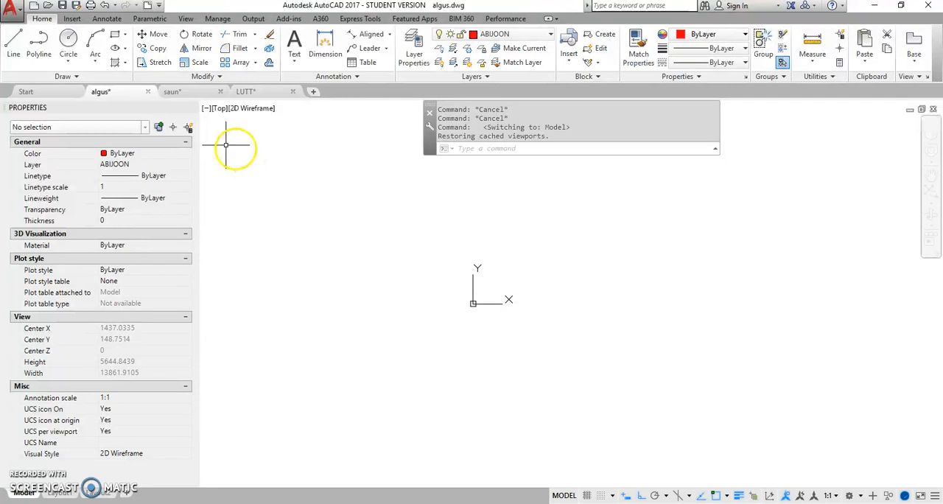
left_click(77, 77)
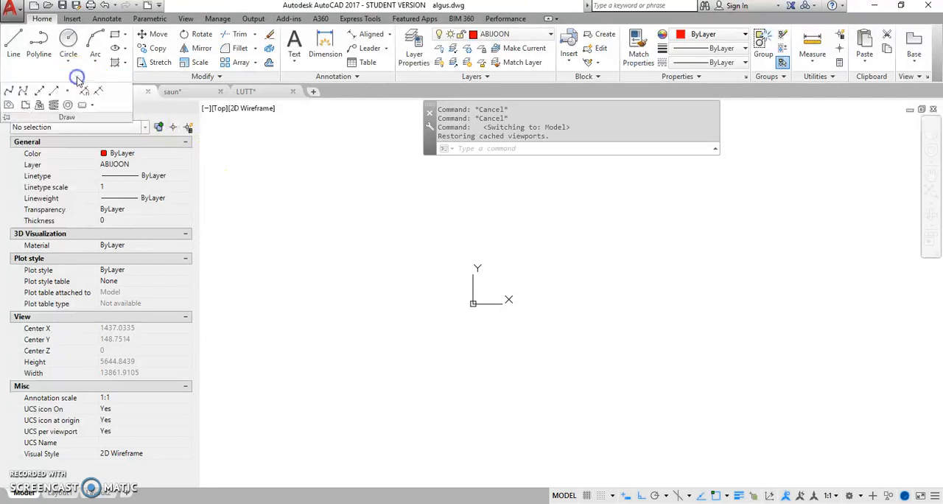
left_click(39, 90)
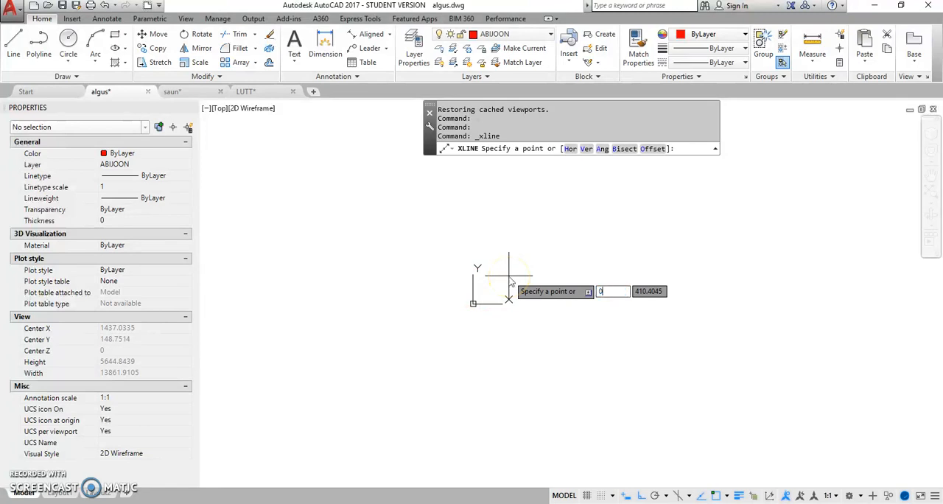
type(",0")
key("Return")
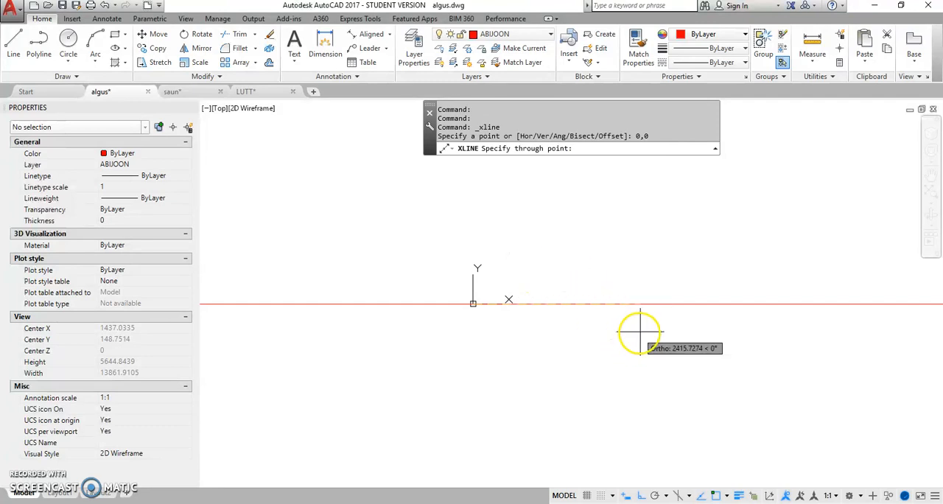
left_click(658, 306)
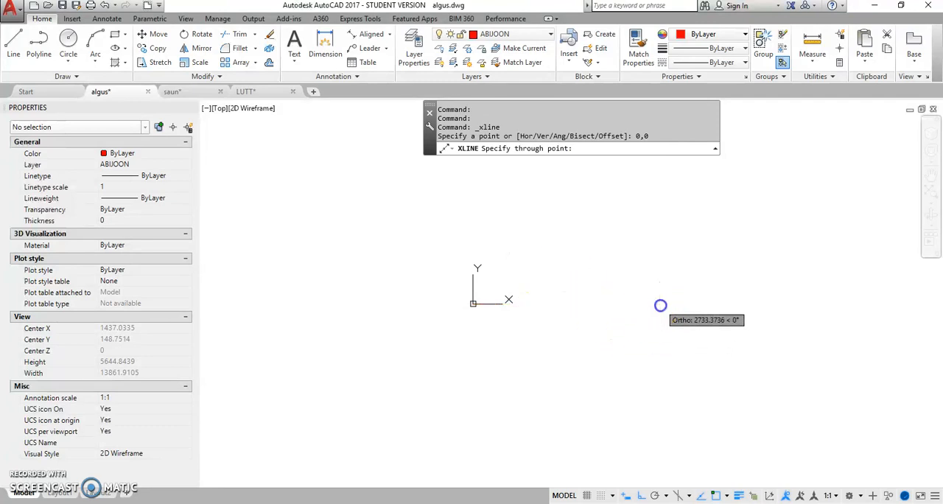
left_click(476, 194)
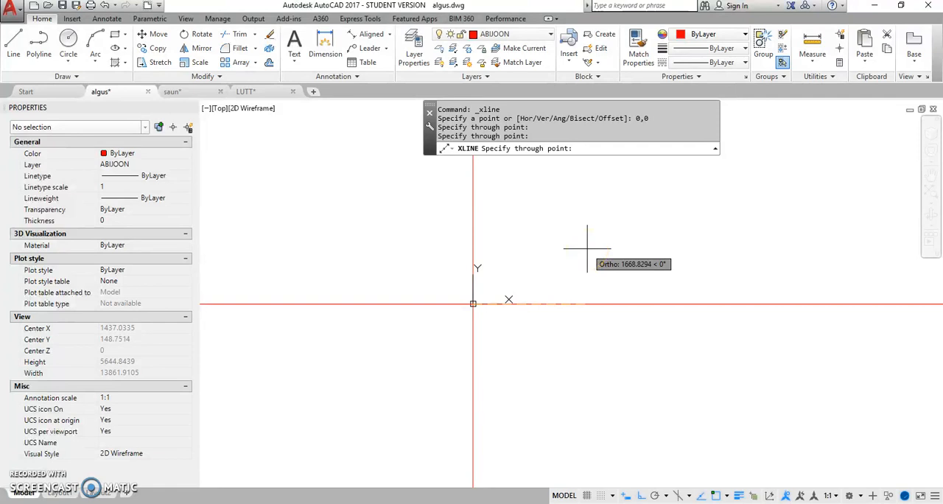
key("Return")
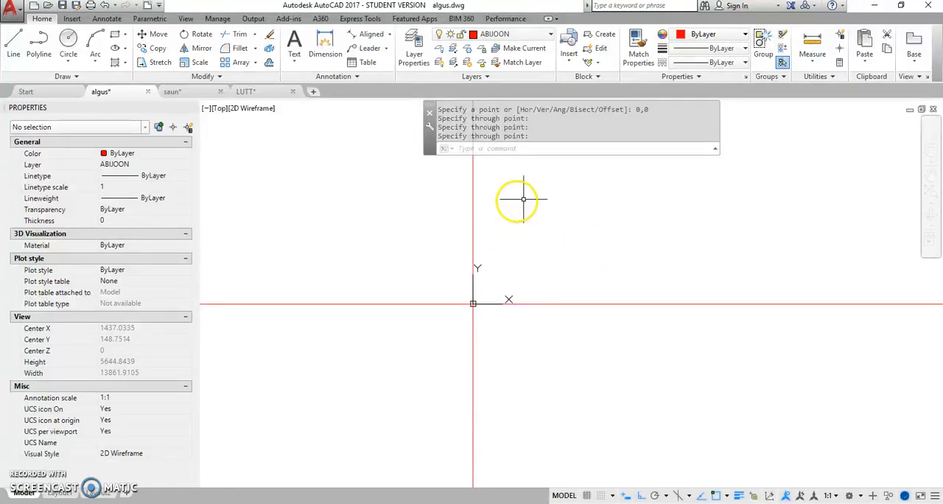
Step: Offset the vertical construction line 20 units to the left, and offset the resulting line another 20 units left
mouse_move(562, 214)
middle_mouse_down()
mouse_move(569, 295)
mouse_move(617, 305)
middle_mouse_up()
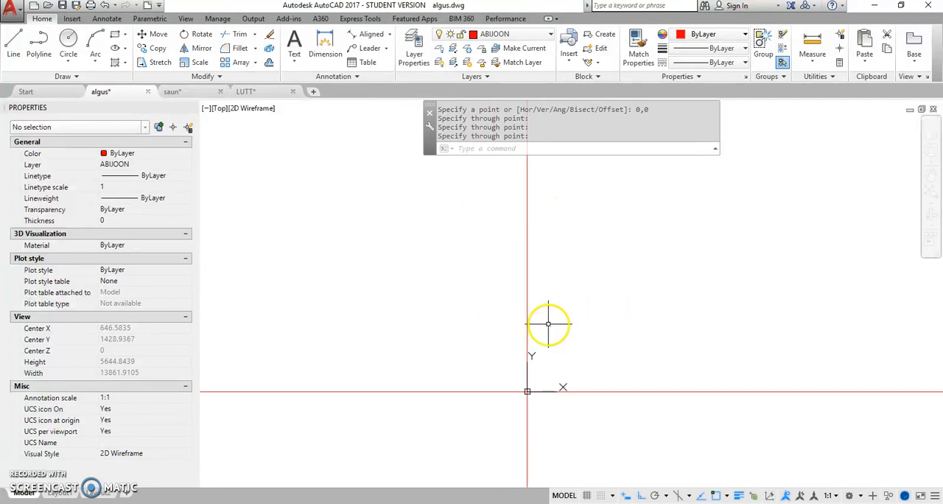
middle_click_drag(454, 327, 554, 295)
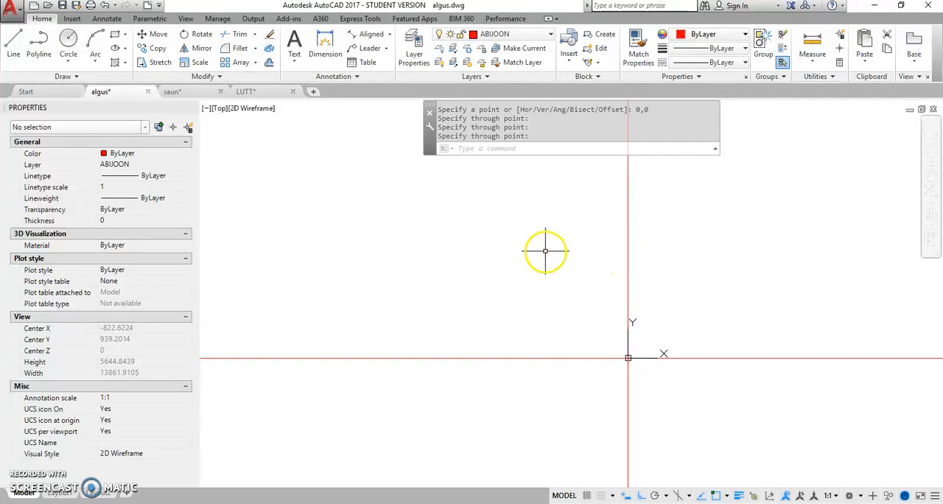
left_click(270, 63)
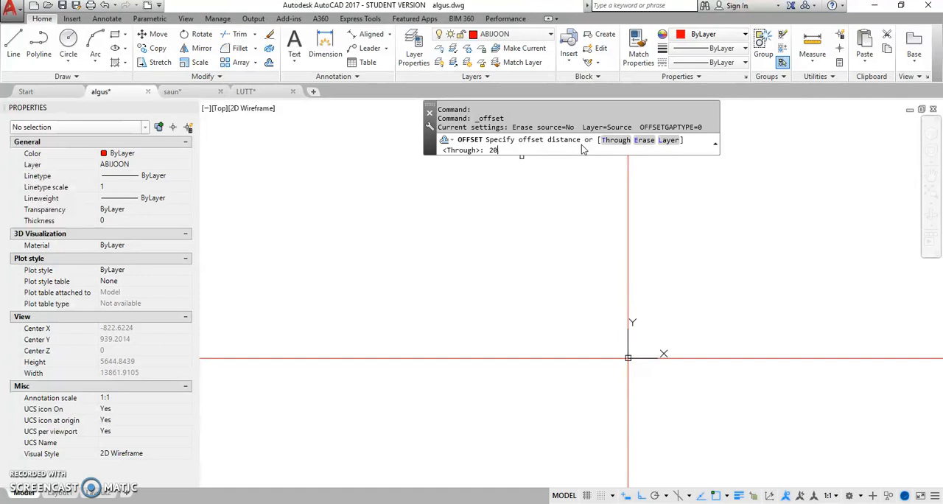
key("Return")
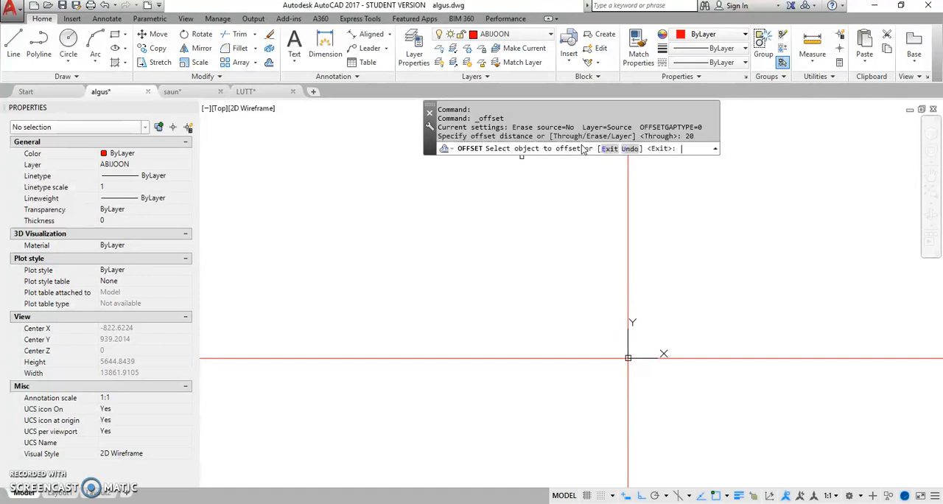
left_click(628, 257)
left_click(658, 258)
scroll(603, 366, "up", 10)
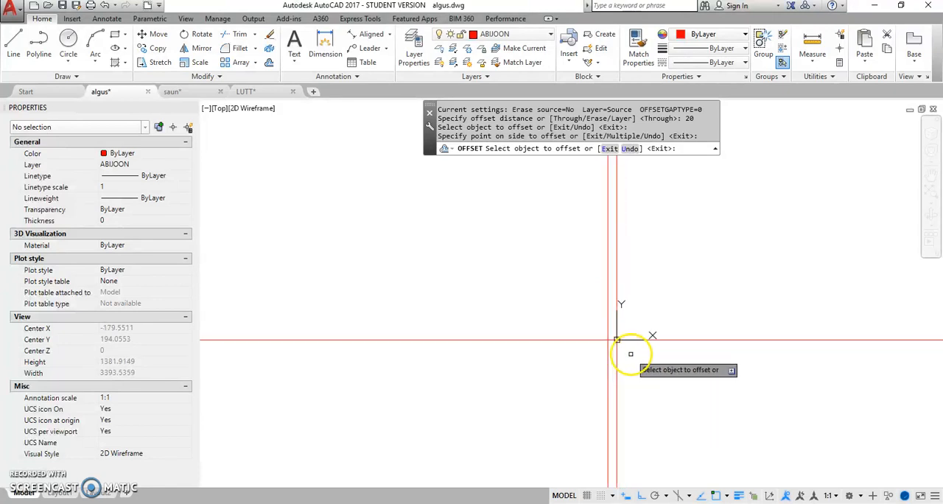
scroll(605, 270, "up", 3)
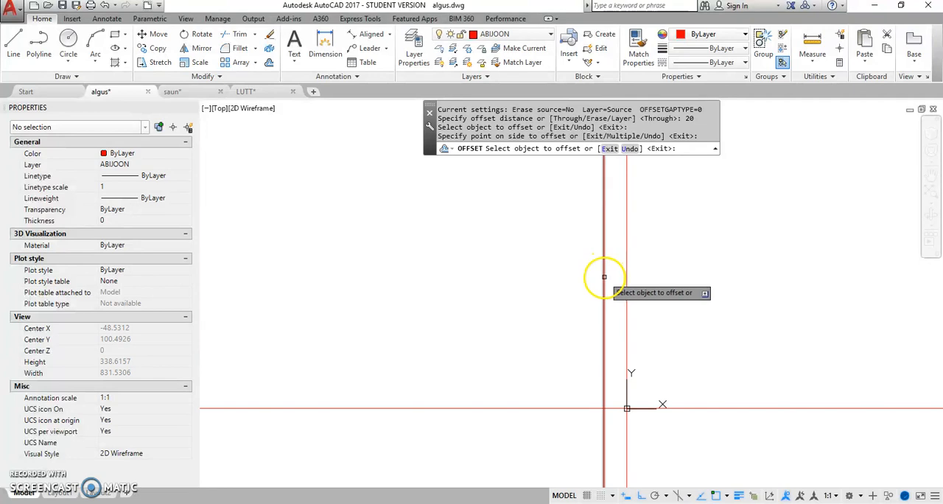
left_click(604, 277)
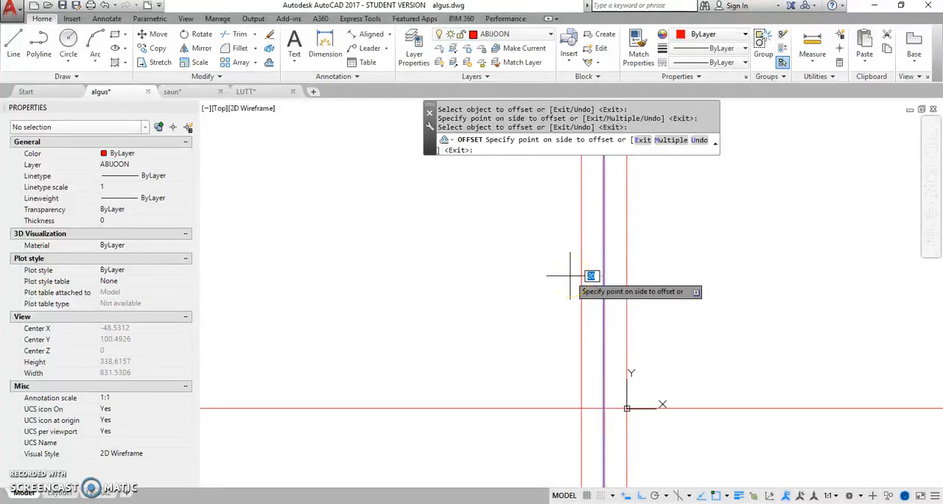
left_click(570, 277)
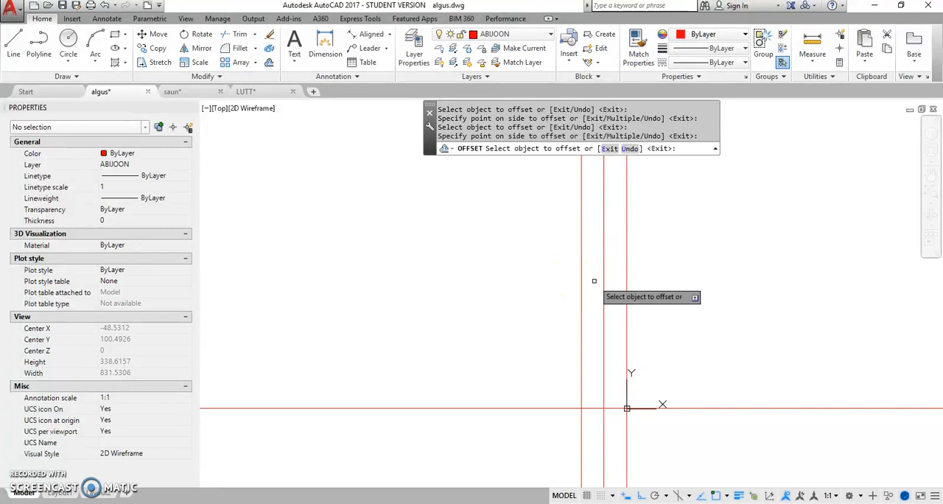
Step: Offset the leftmost vertical line 40 units left, and add two more vertical lines beyond it at 20-unit spacing
left_click(583, 272)
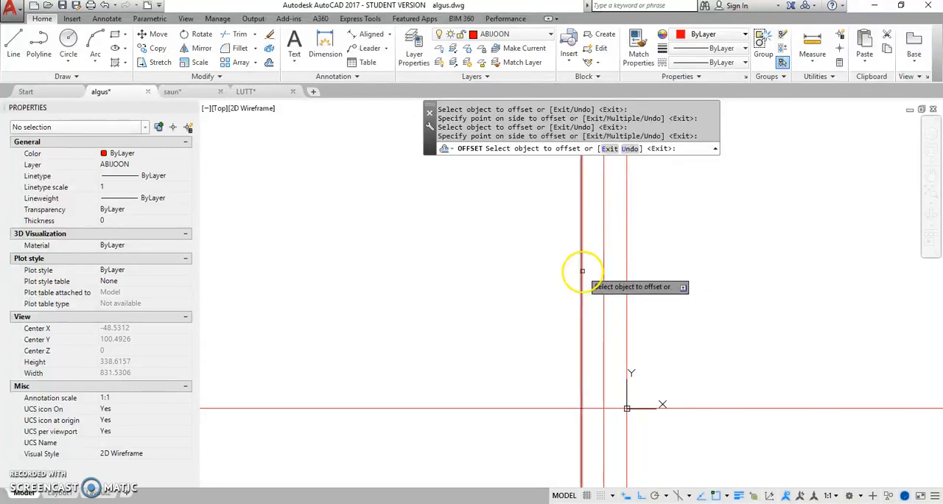
left_click(471, 273)
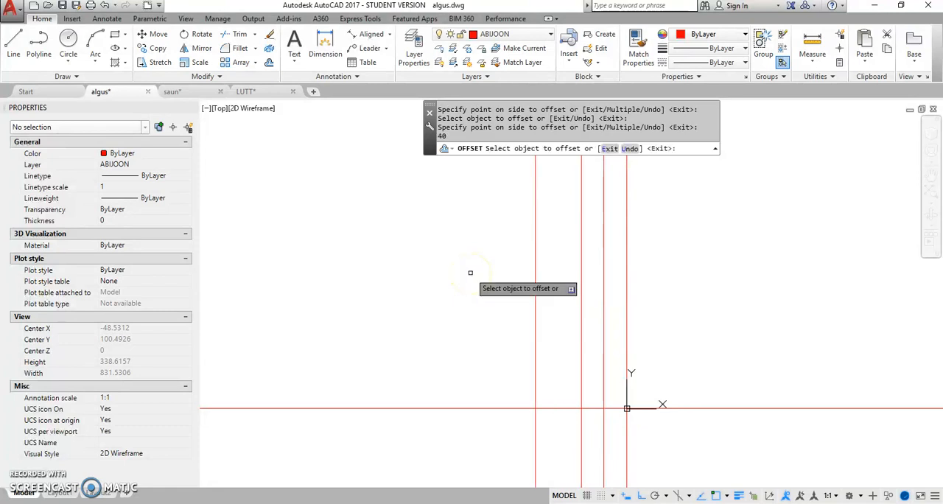
left_click(536, 279)
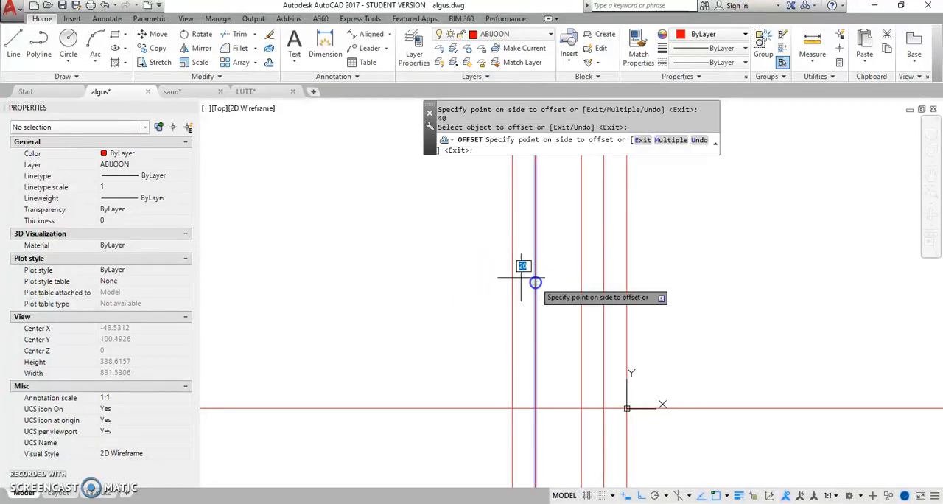
left_click(518, 278)
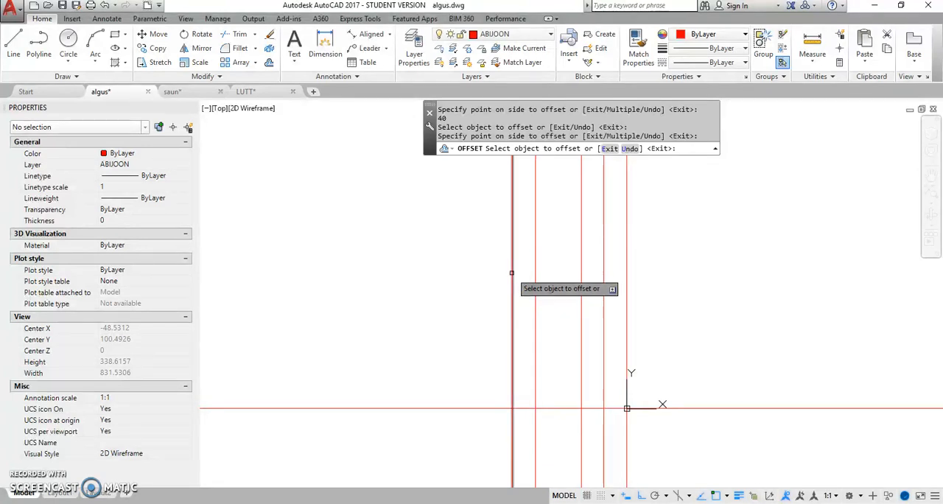
left_click(511, 273)
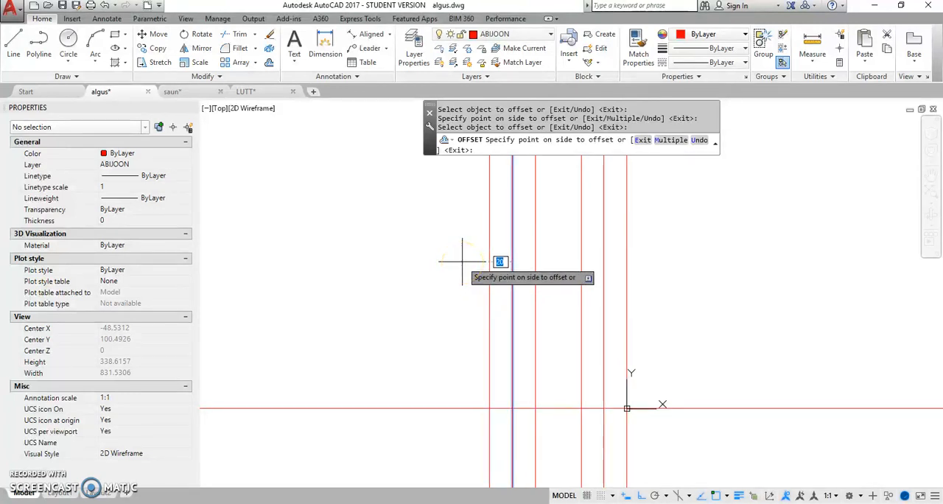
left_click(462, 261)
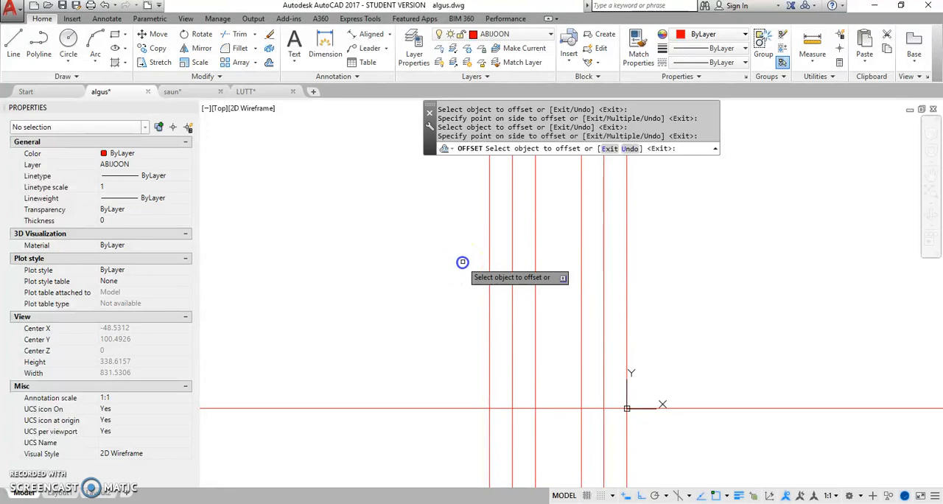
Step: Offset the second vertical construction line from the left by 30 units to the left and end the Offset command
left_click(511, 295)
type("30")
key("Return")
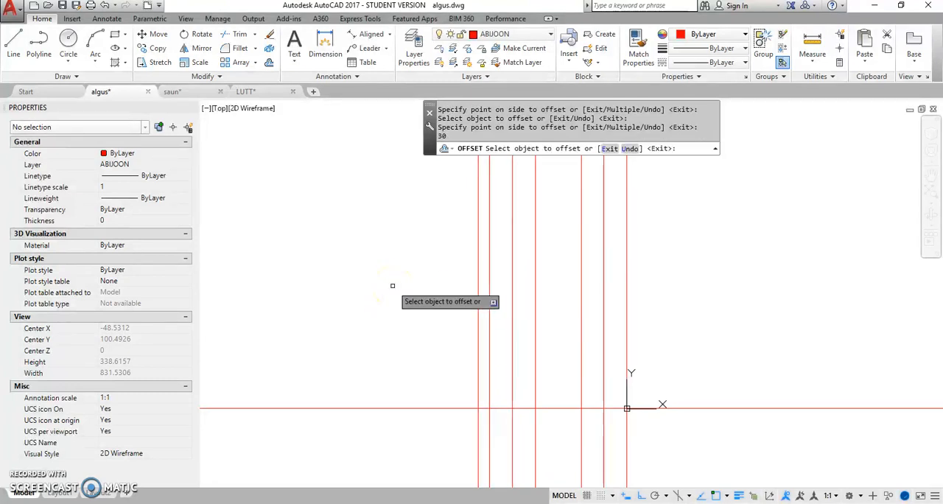
right_click(502, 314)
left_click(530, 319)
Step: Offset the horizontal construction line upward four times in succession at 20-unit spacing
right_click(525, 294)
left_click(567, 83)
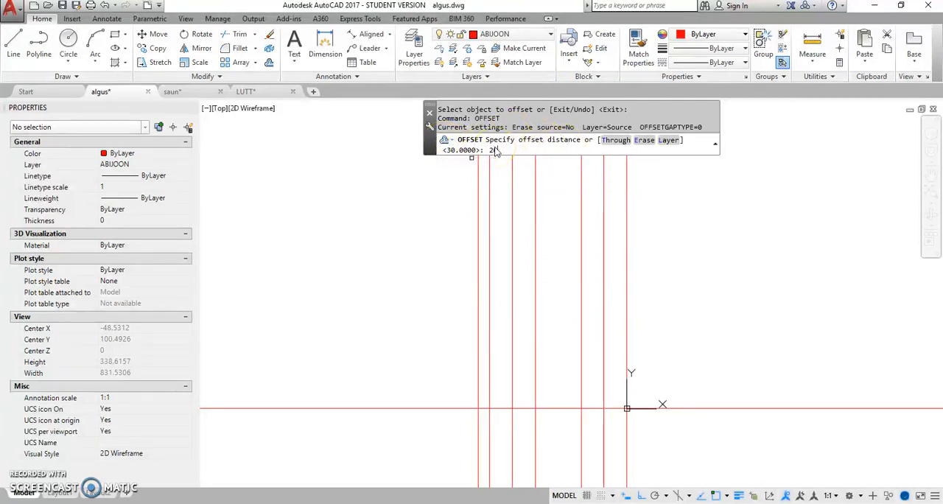
type("0")
key("Return")
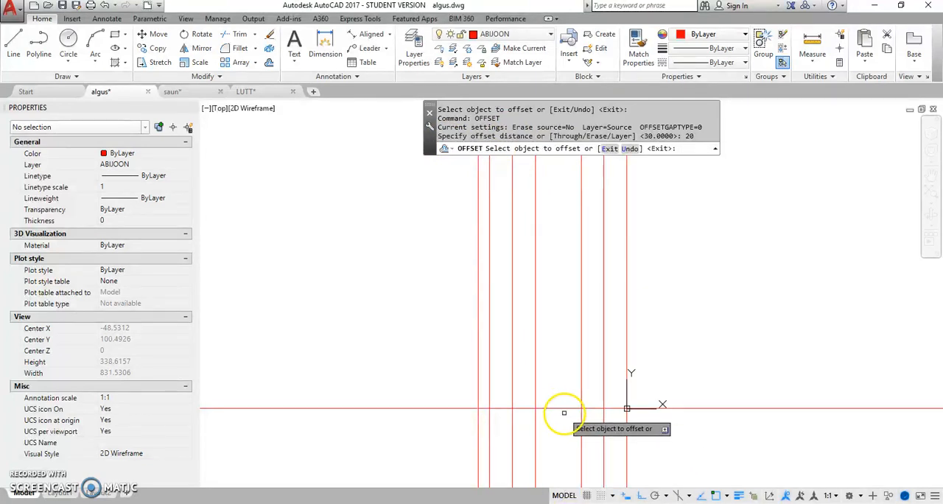
left_click(558, 409)
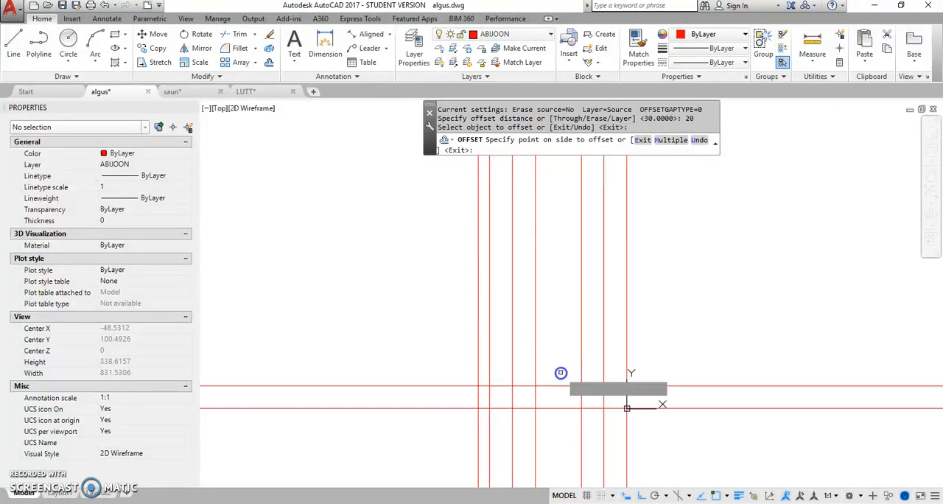
left_click(559, 375)
left_click(557, 386)
left_click(558, 365)
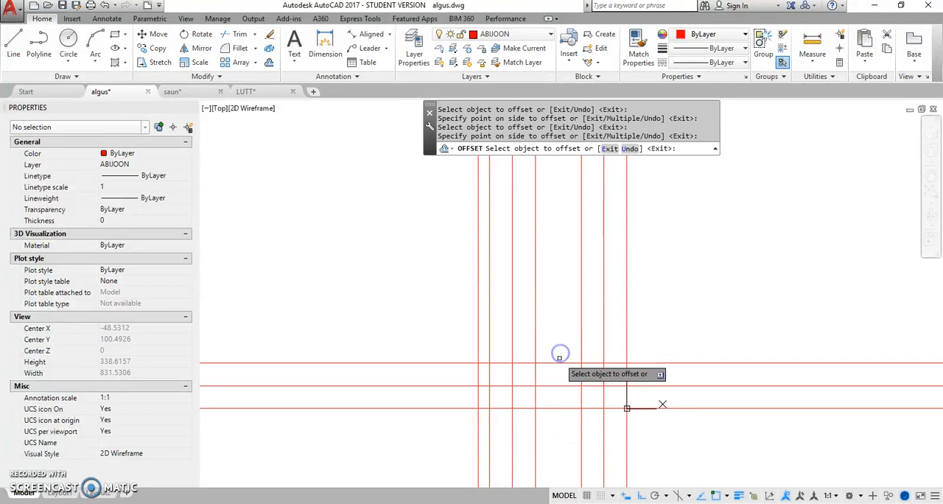
left_click(559, 362)
left_click(560, 347)
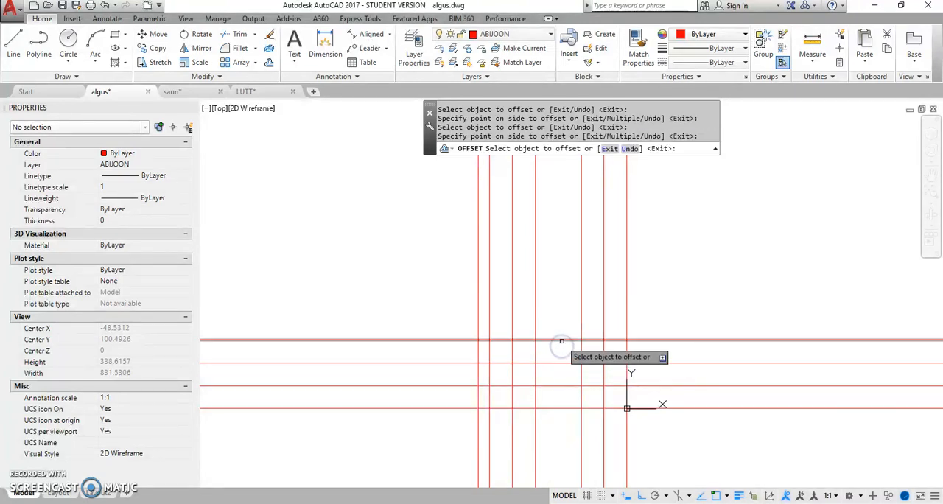
left_click(561, 341)
left_click(562, 319)
left_click(560, 380)
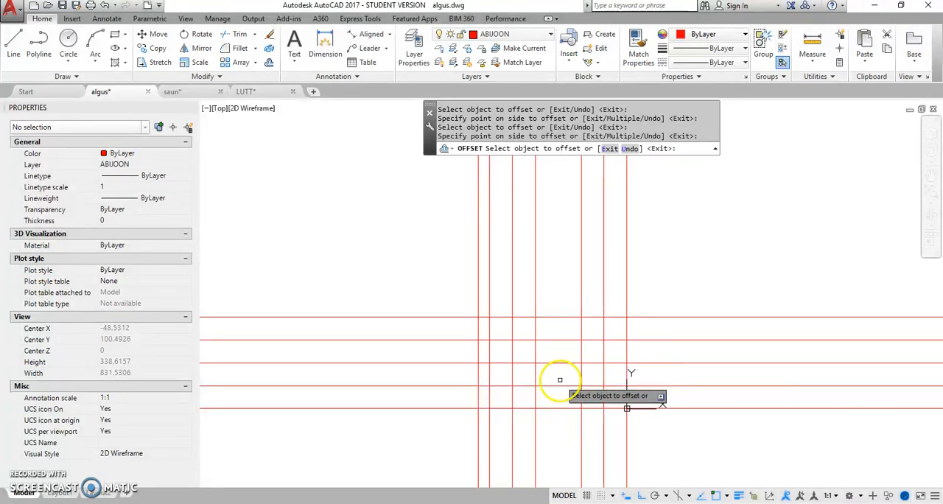
right_click(554, 269)
left_click(582, 277)
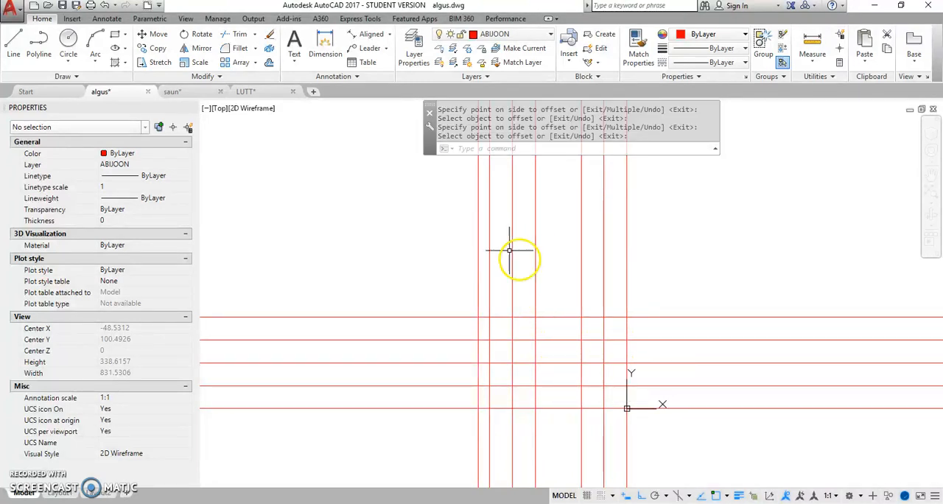
Step: Make JÄMEJOON the current layer and trace a closed T-shaped polyline on the grid, head 20 by 60 units, stem 60 by 20 units
left_click(551, 35)
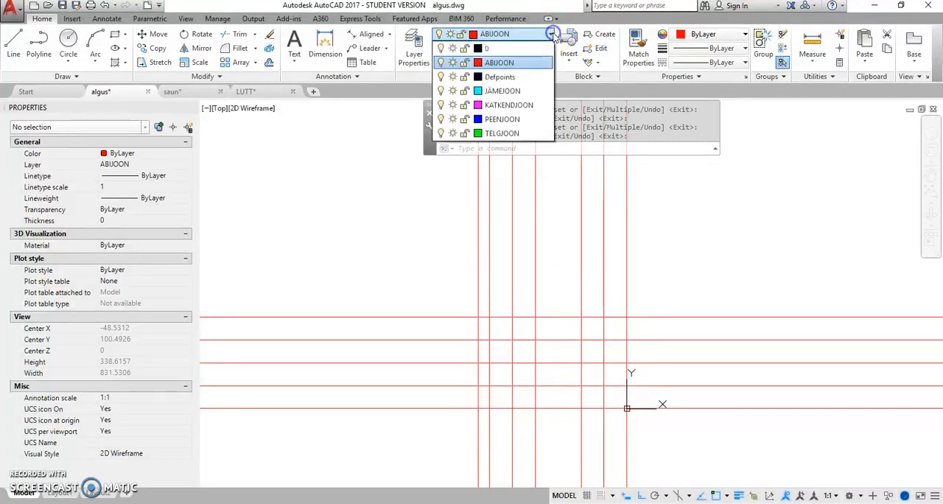
left_click(503, 91)
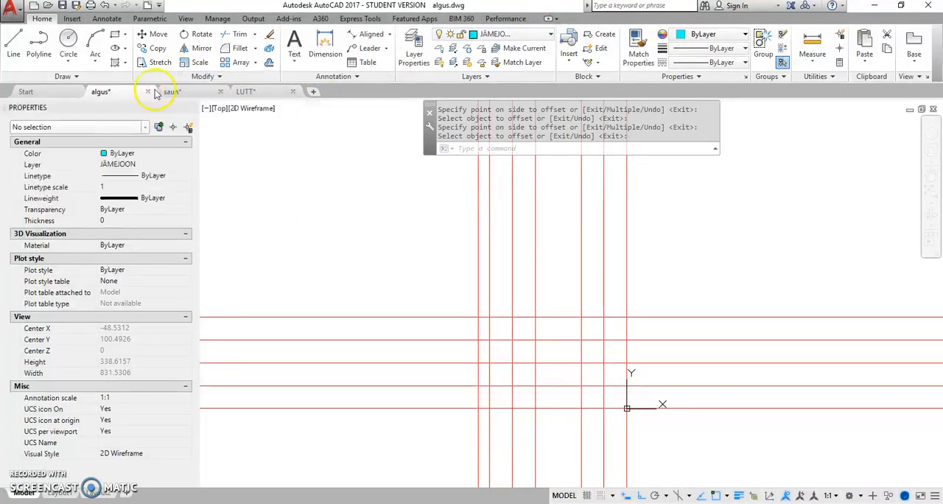
left_click(40, 38)
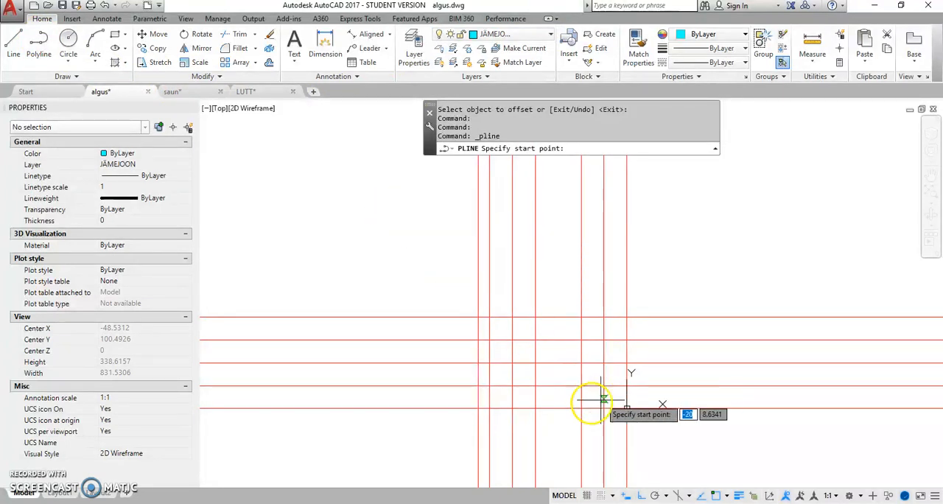
left_click(512, 385)
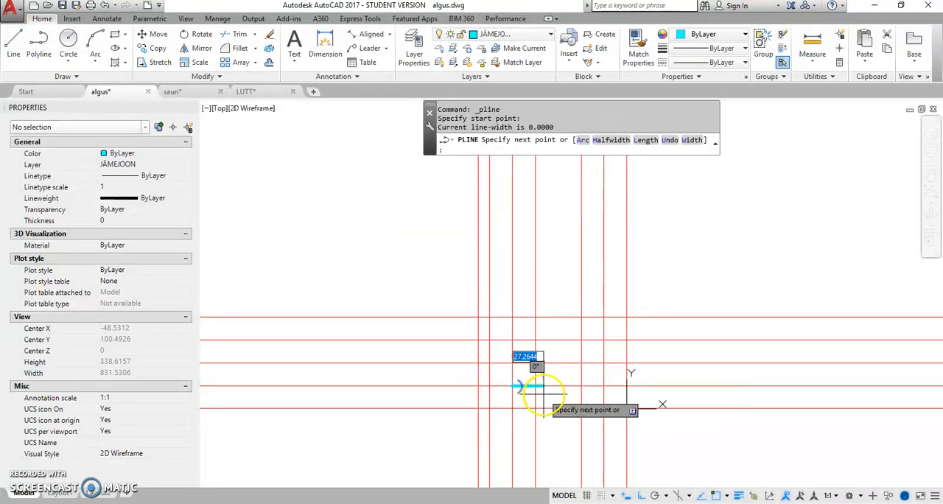
left_click(536, 385)
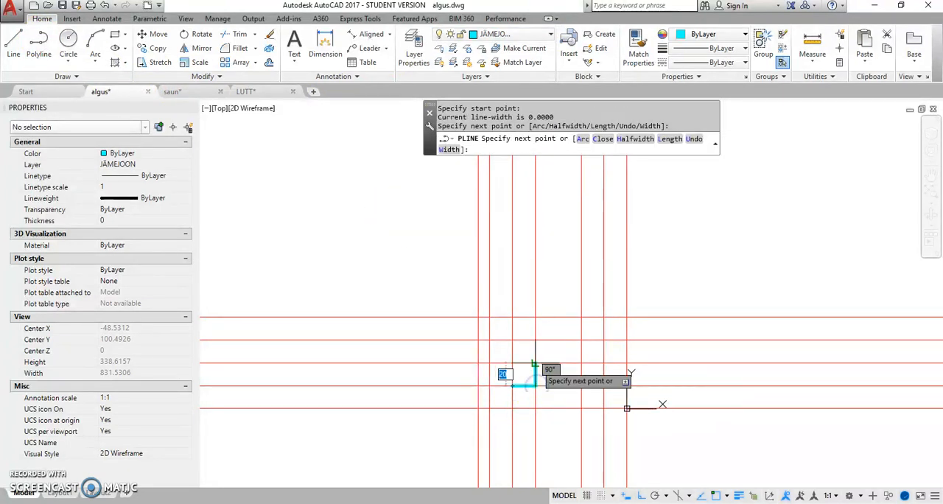
left_click(536, 363)
left_click(604, 363)
left_click(605, 340)
left_click(535, 340)
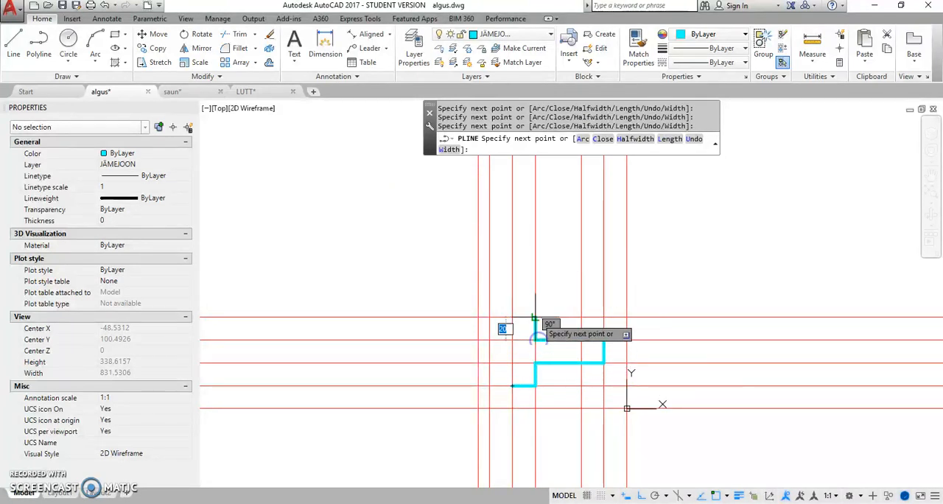
left_click(536, 317)
left_click(512, 317)
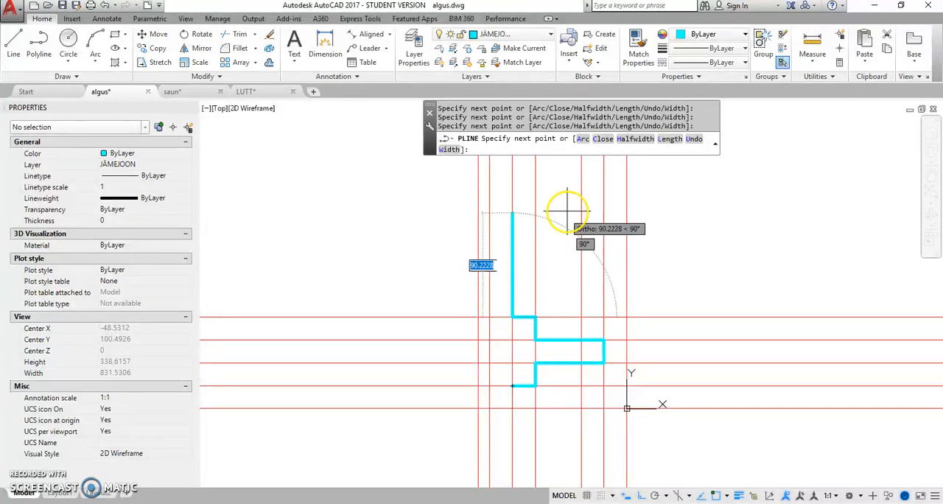
left_click(600, 141)
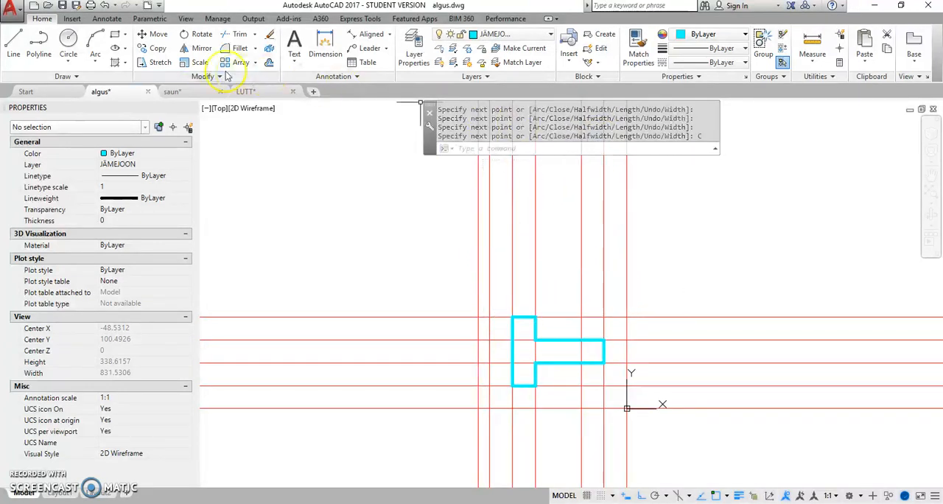
Step: Draw a vertical line across the stem of the T-shape along the construction line 20 units from its right end
left_click(13, 44)
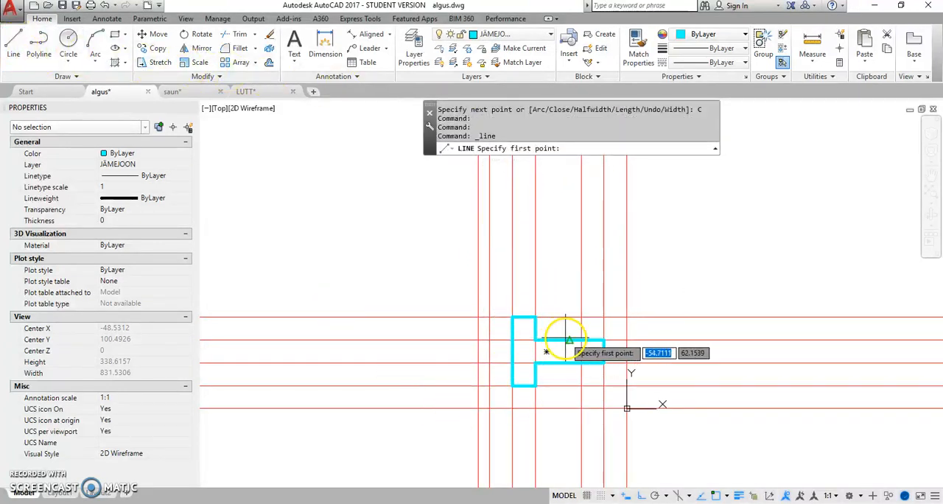
left_click(582, 340)
left_click(582, 361)
right_click(550, 275)
left_click(577, 284)
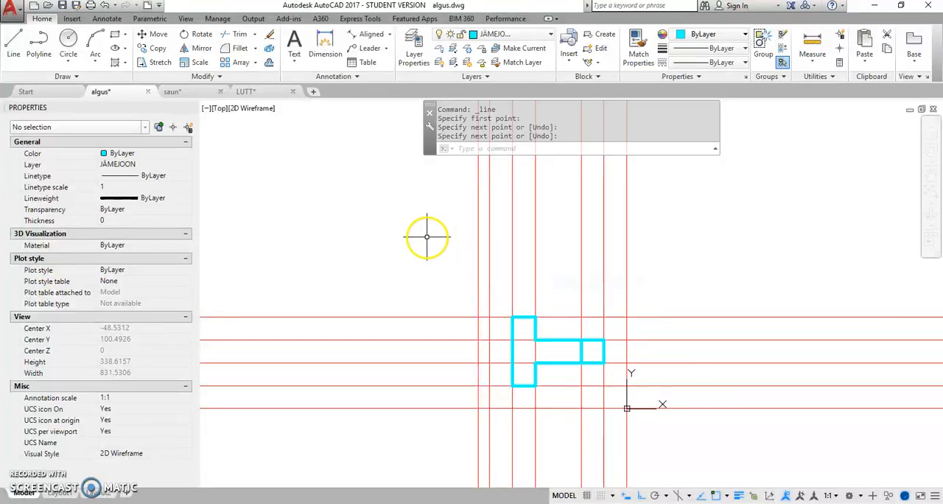
Step: Add the rounded end left of the T-shape's head as a polyline: 20-unit straight edges joined by a semicircular arc
left_click(40, 37)
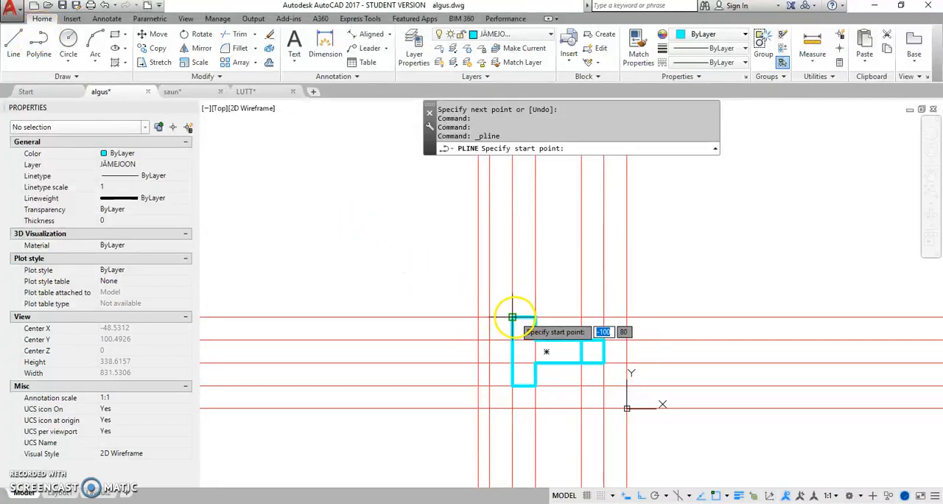
left_click(512, 317)
left_click(490, 317)
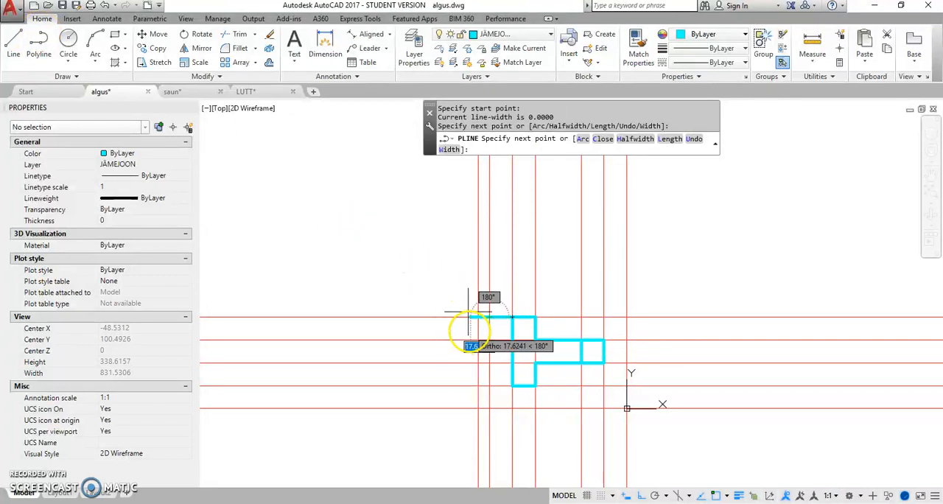
left_click(581, 141)
left_click(513, 384)
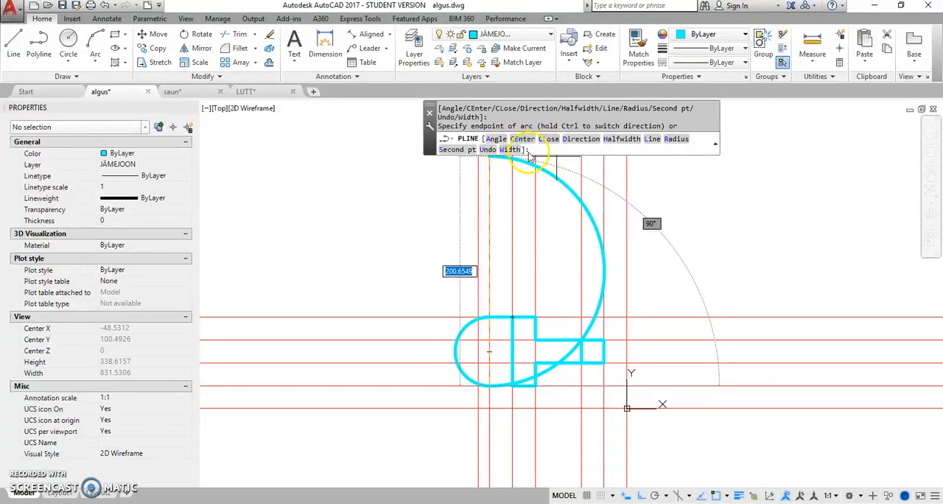
left_click(652, 140)
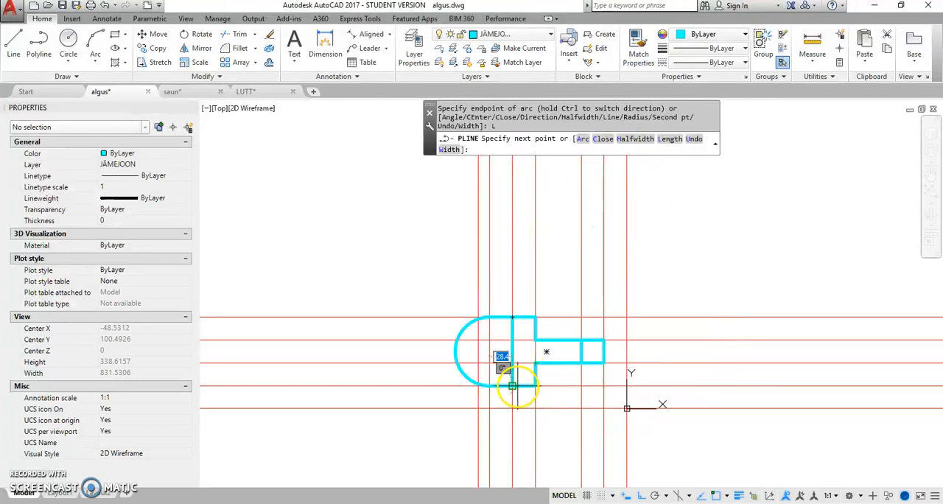
right_click(494, 252)
left_click(520, 257)
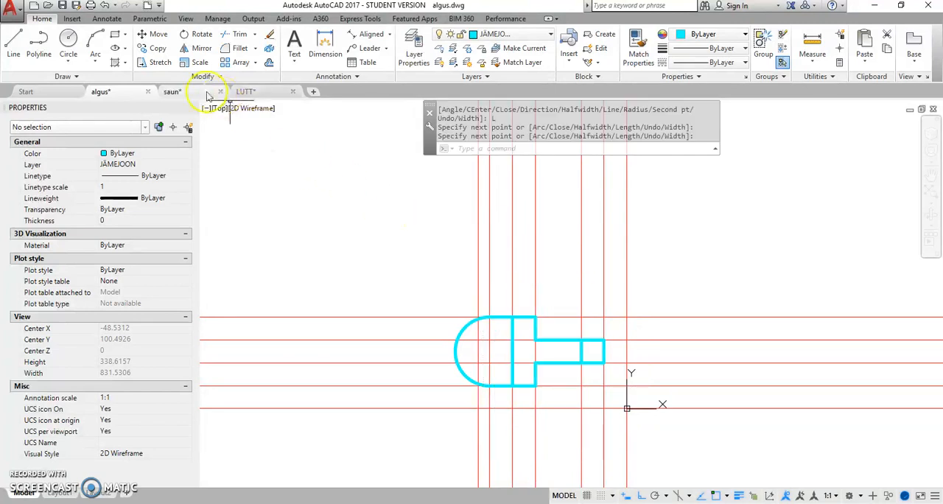
Step: Draw a circle of radius 15 centred on the centre of the rounded end's arc
left_click(70, 42)
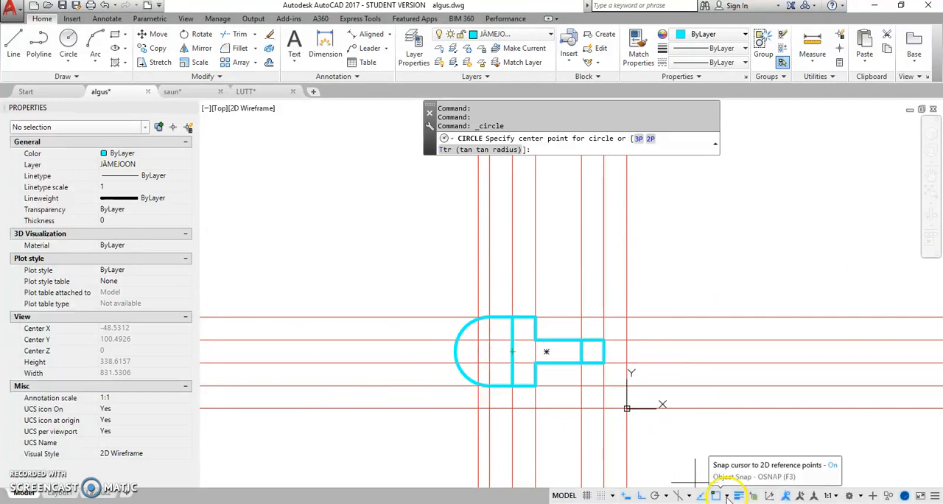
left_click(727, 497)
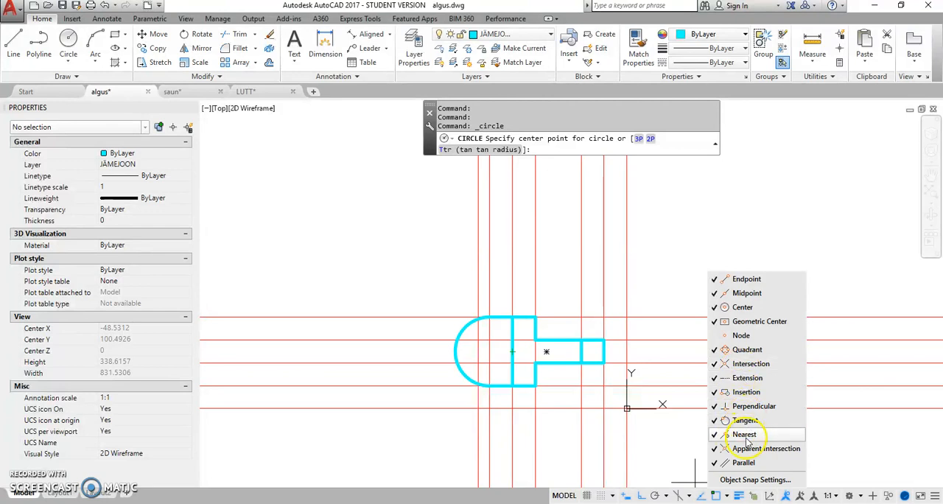
left_click(725, 498)
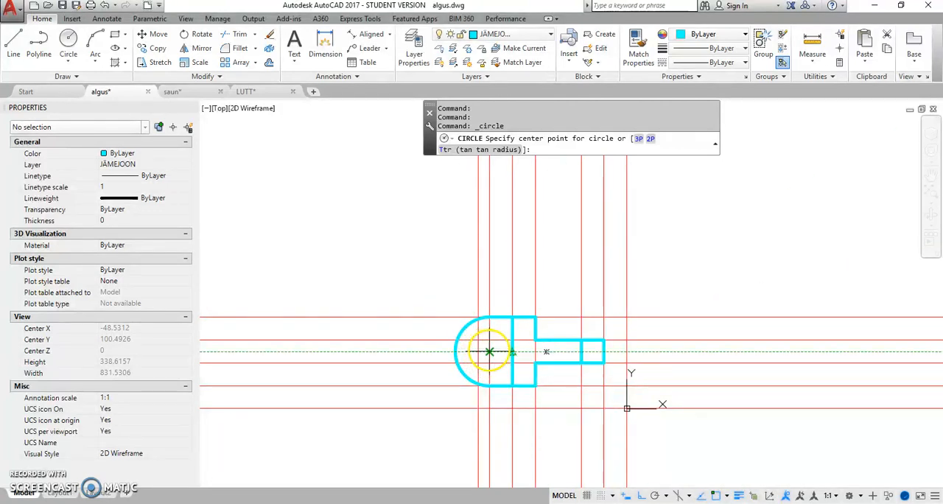
left_click(489, 350)
left_click(490, 341)
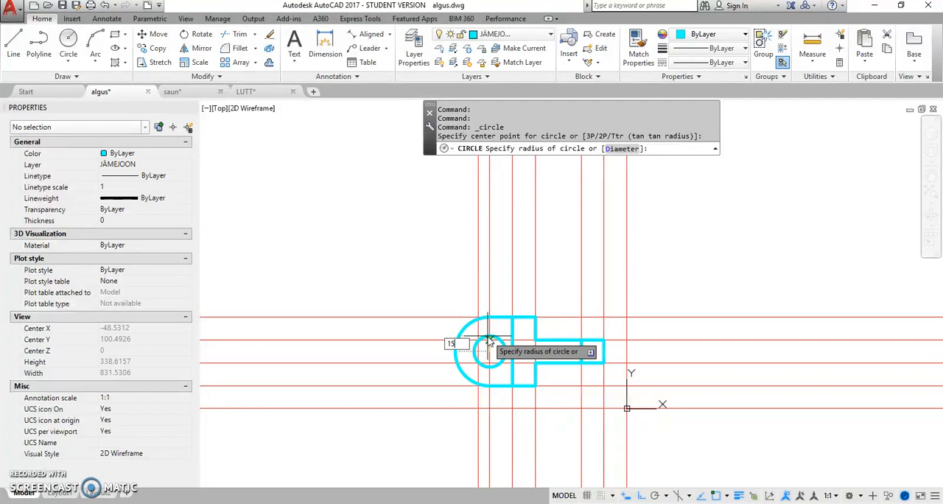
key("Return")
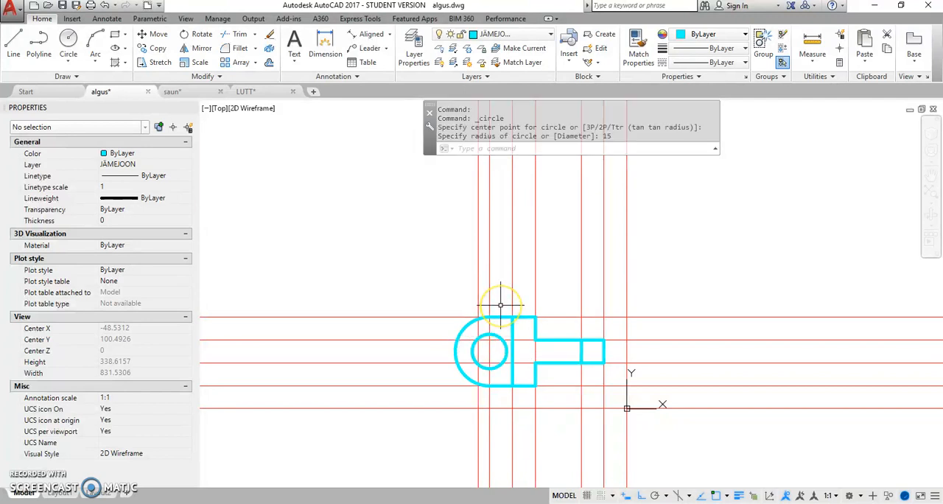
Step: Replace the leftmost vertical construction line with one offset left from the circle's centre line by the circle's radius
left_click(479, 338)
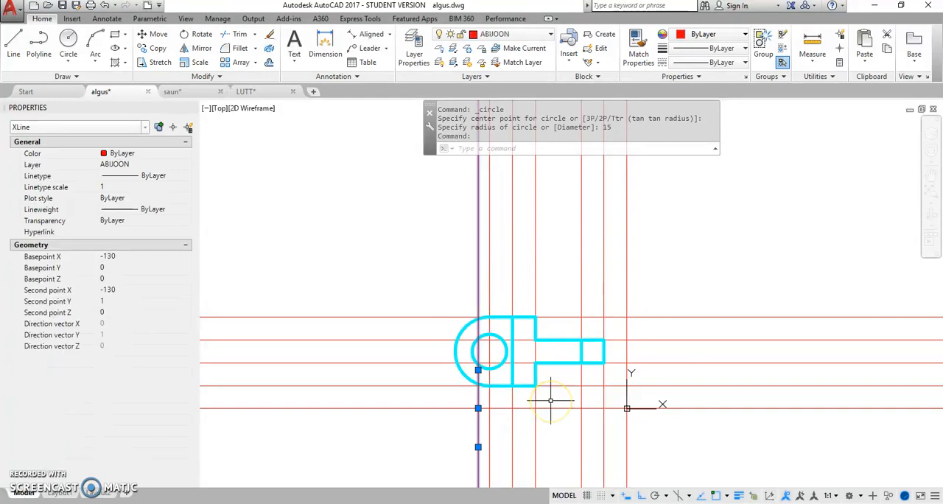
key("Delete")
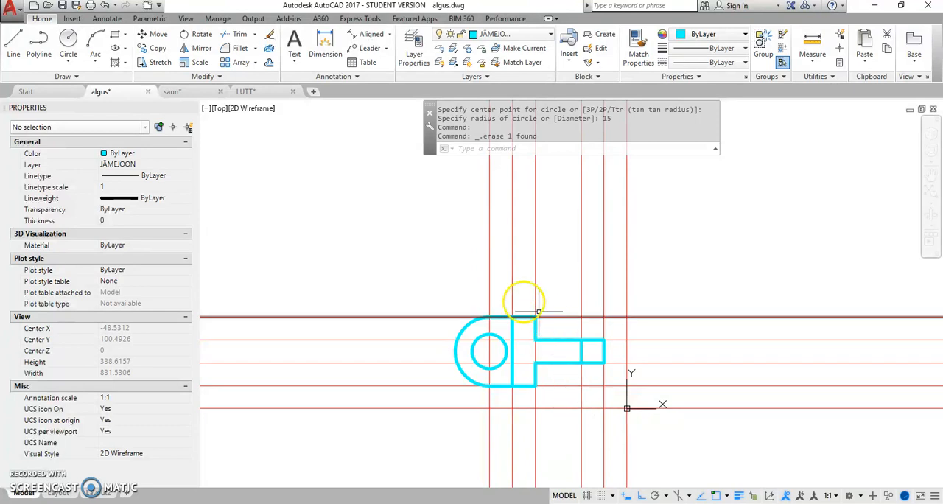
left_click(270, 64)
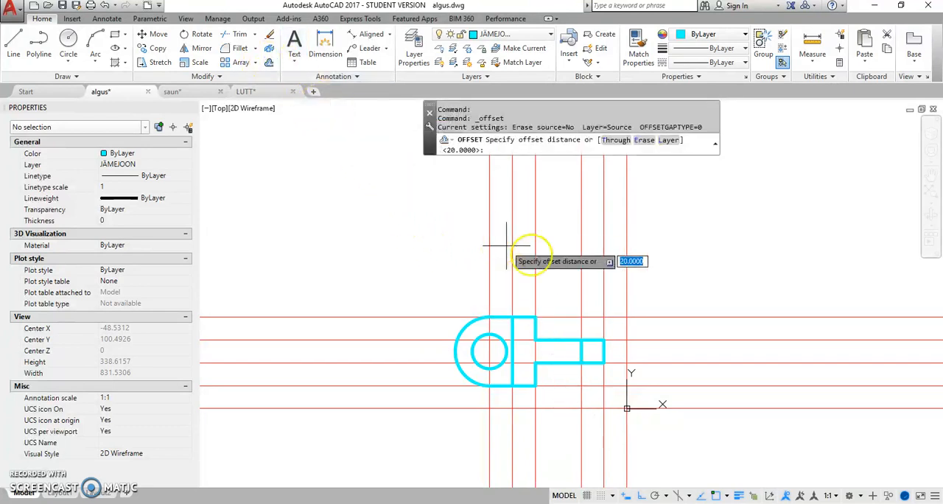
left_click(473, 352)
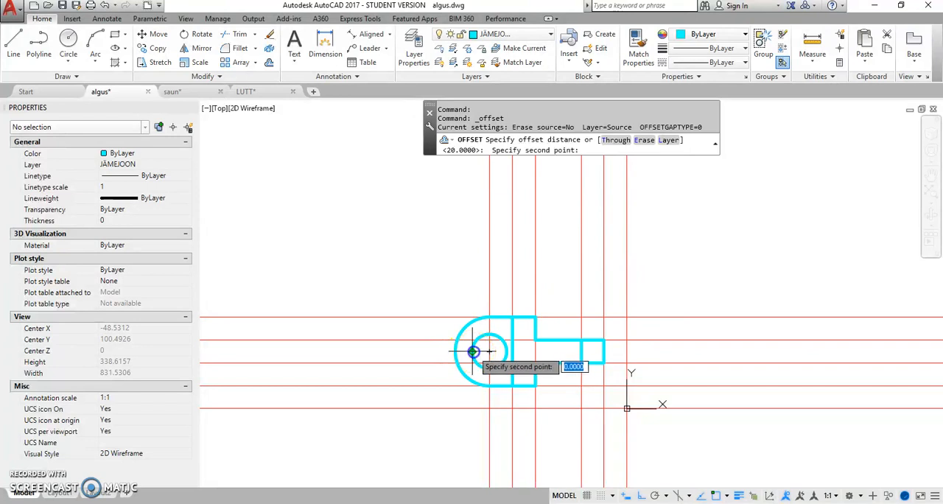
left_click(491, 401)
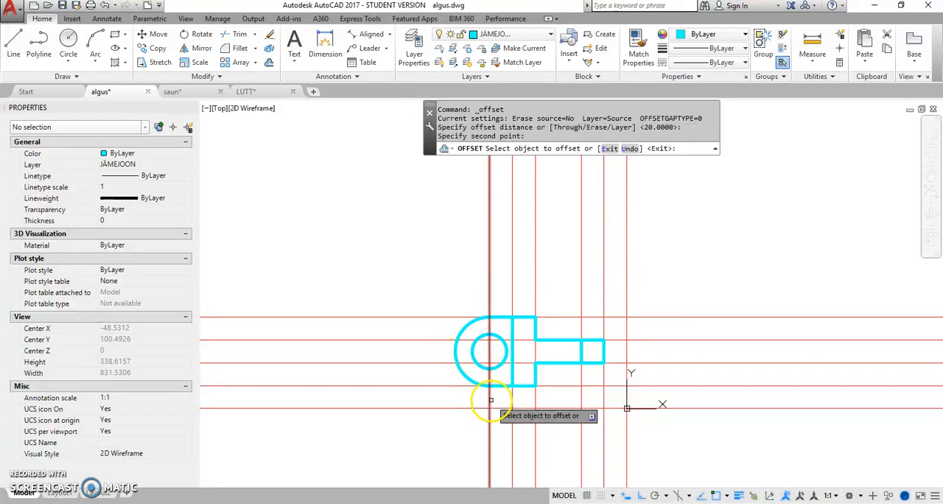
left_click(489, 398)
left_click(457, 398)
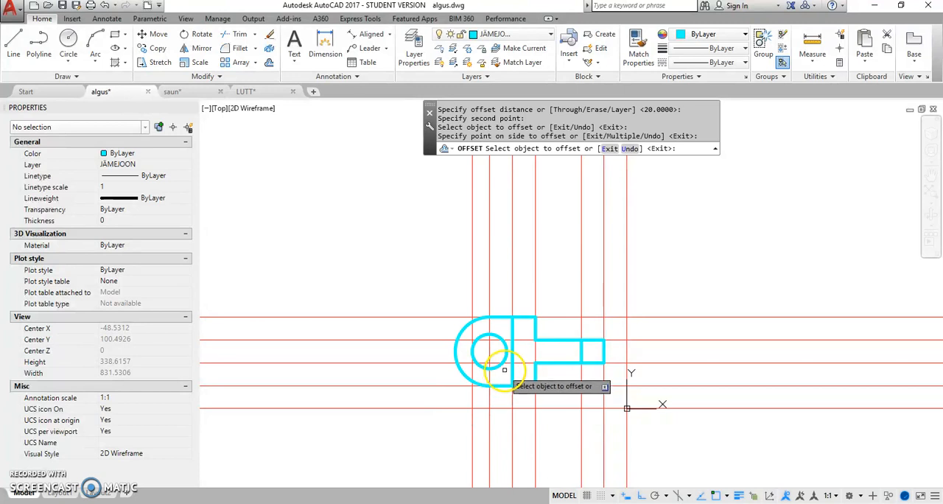
right_click(501, 282)
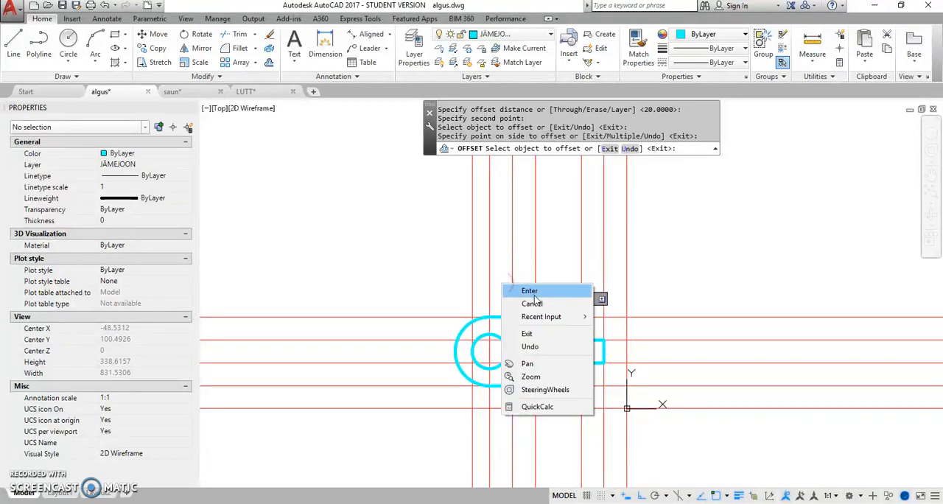
left_click(531, 291)
Step: Offset the vertical line through the circle's centre to the left by the rounded end's radius, picked from arc edge to centre
right_click(642, 264)
left_click(675, 275)
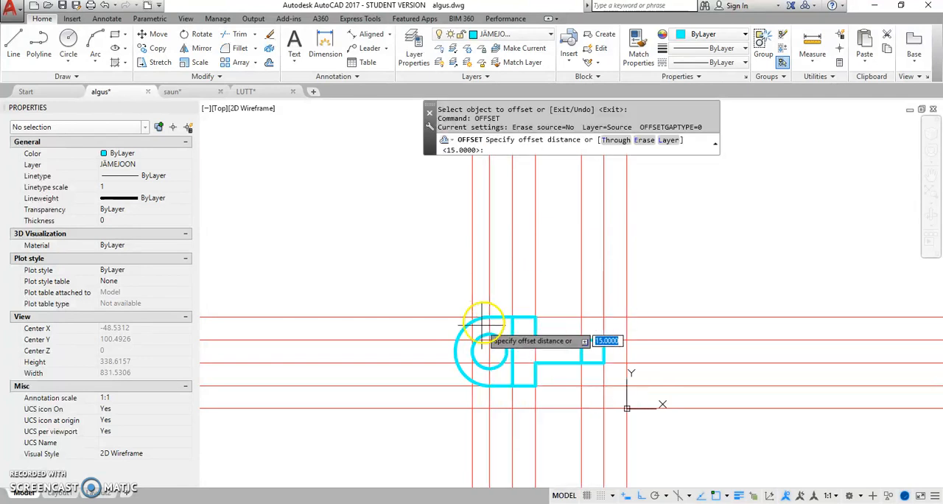
left_click(455, 351)
left_click(489, 351)
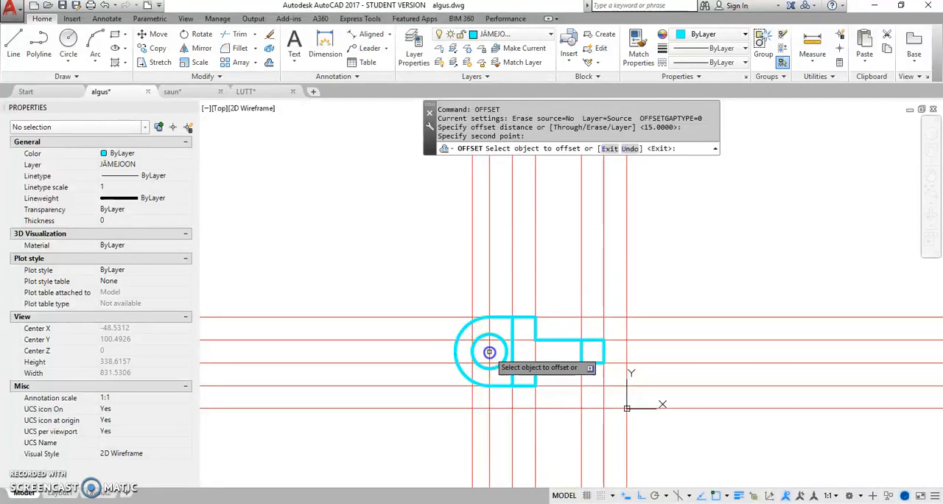
left_click(489, 277)
left_click(441, 281)
right_click(499, 299)
left_click(504, 308)
Step: Offset the vertical line through the circle's centre to the right by the circle's radius, picked from its right edge to its centre
right_click(500, 308)
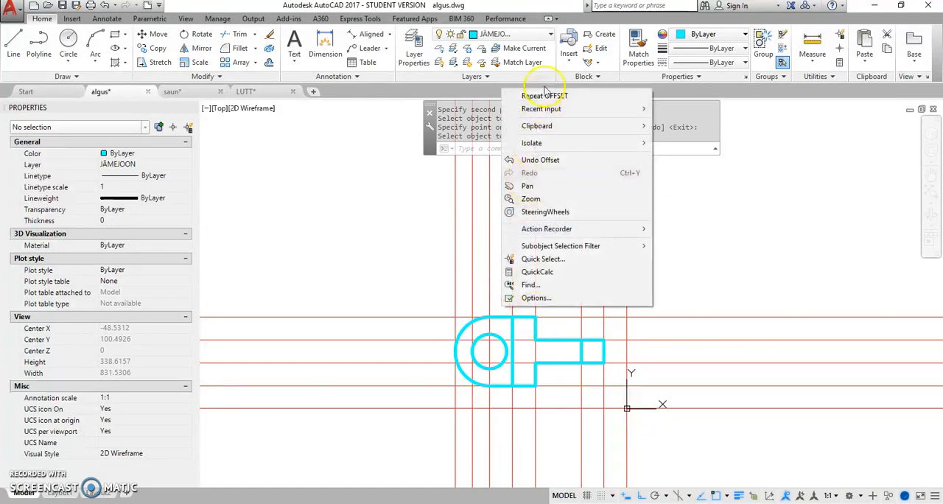
left_click(545, 94)
left_click(506, 353)
left_click(488, 353)
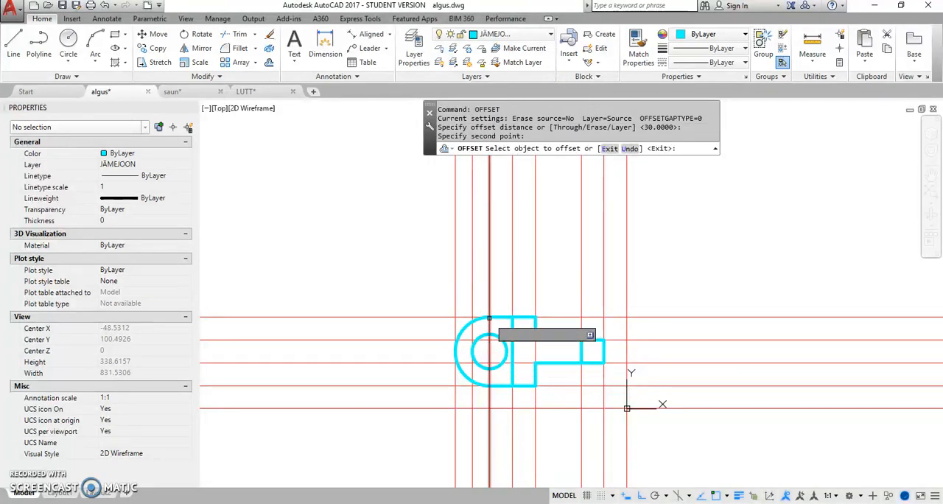
left_click(490, 300)
left_click(496, 296)
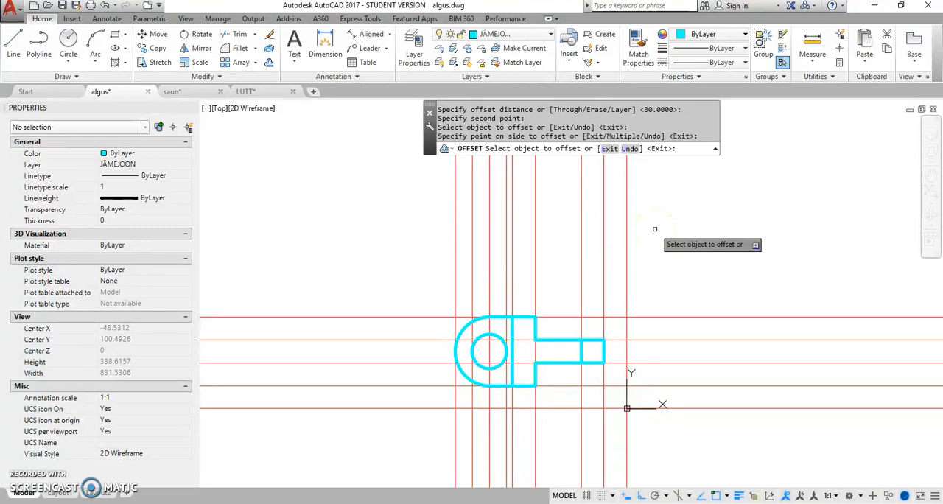
right_click(613, 347)
left_click(634, 354)
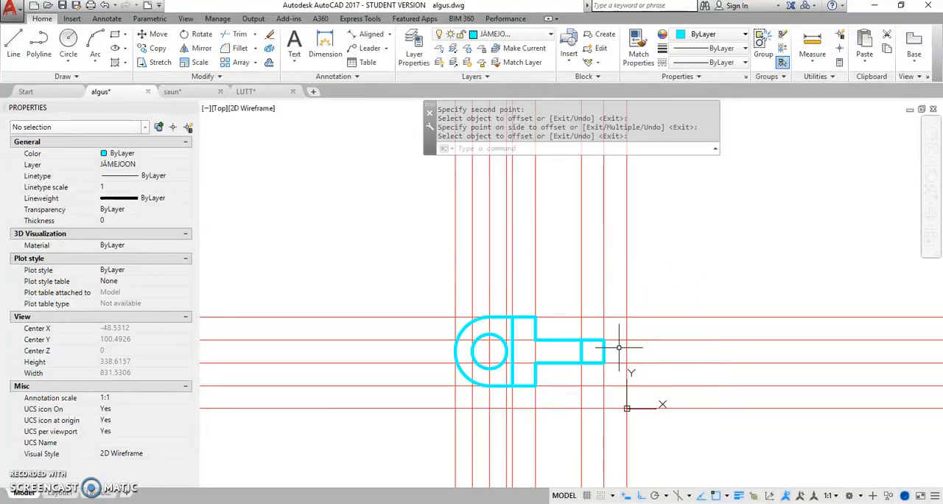
Step: Offset the horizontal construction line along the shaft's upper edge 10 downward, through the centre of the part
left_click(641, 347)
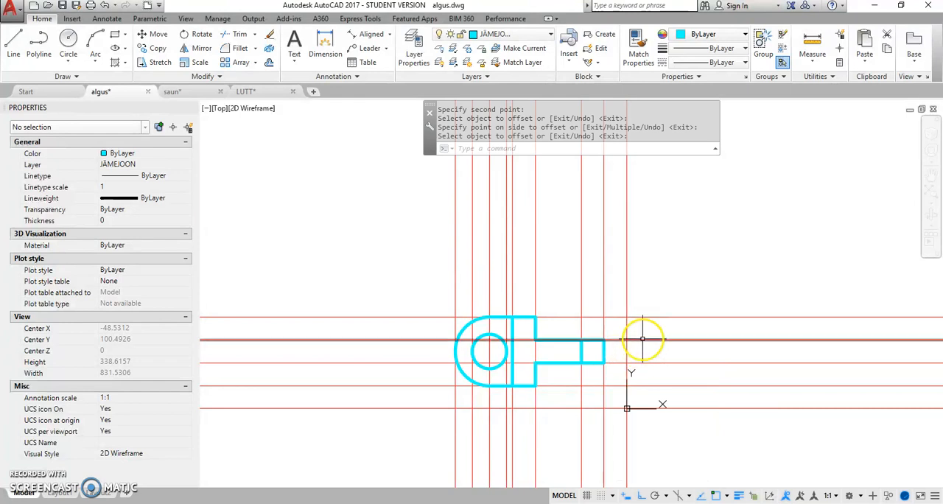
right_click(651, 272)
left_click(668, 275)
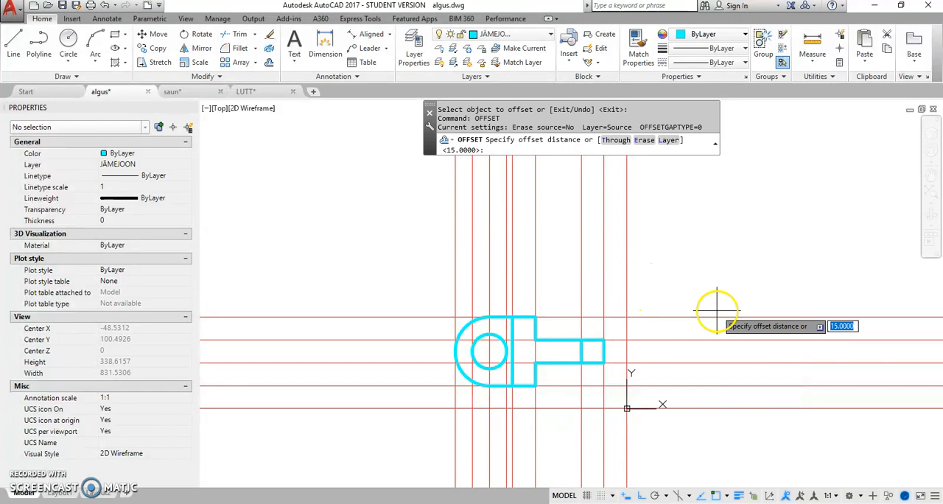
key("Return")
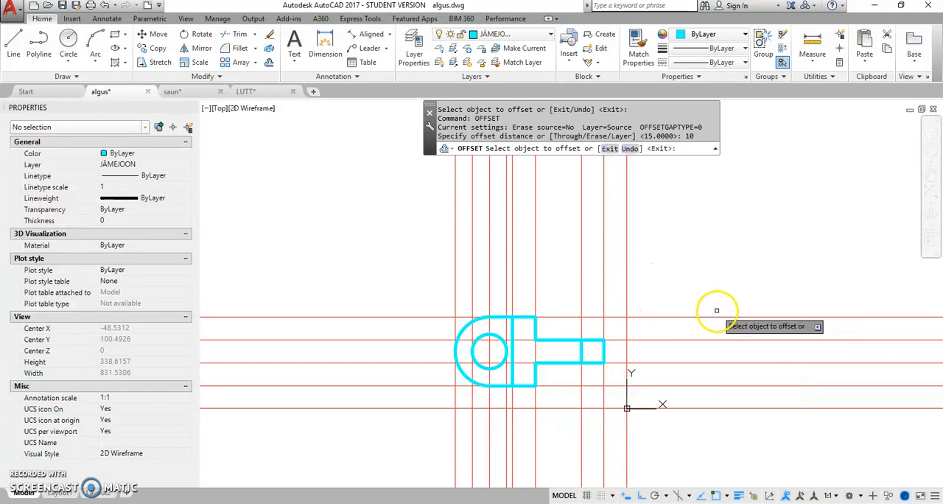
left_click(641, 339)
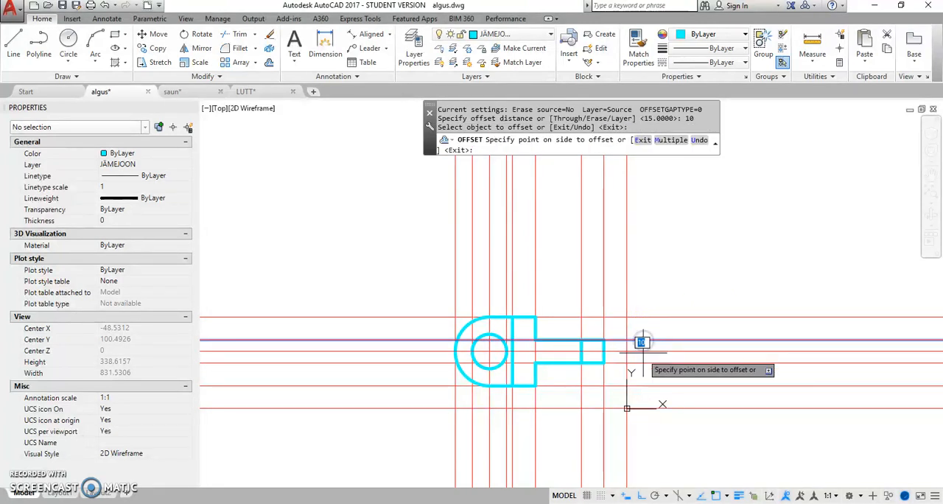
right_click(656, 274)
left_click(685, 281)
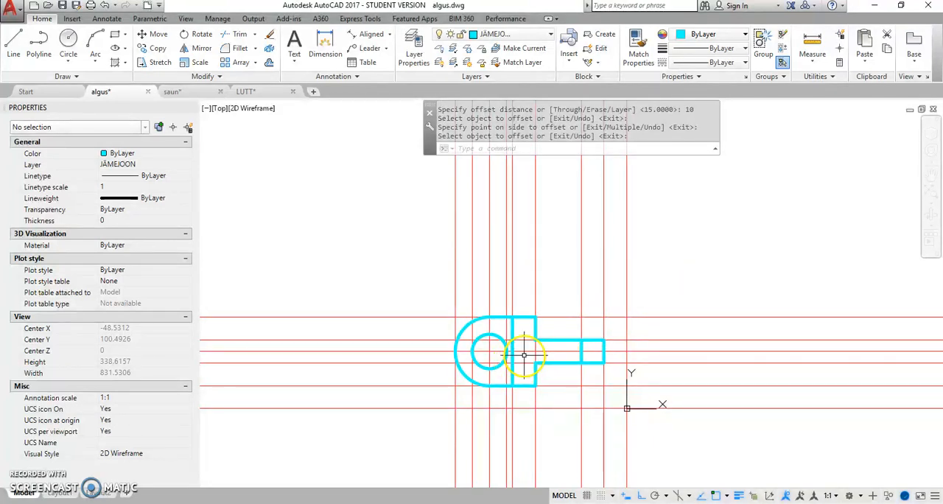
scroll(564, 391, "down", 2)
mouse_move(564, 390)
middle_mouse_down()
mouse_move(531, 332)
mouse_move(463, 303)
mouse_move(504, 273)
middle_mouse_up()
scroll(462, 303, "up", 2)
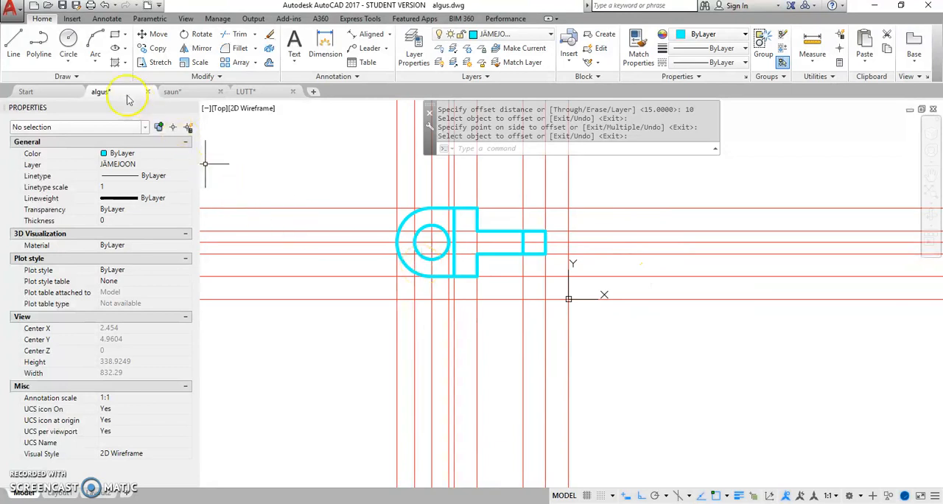
left_click(116, 37)
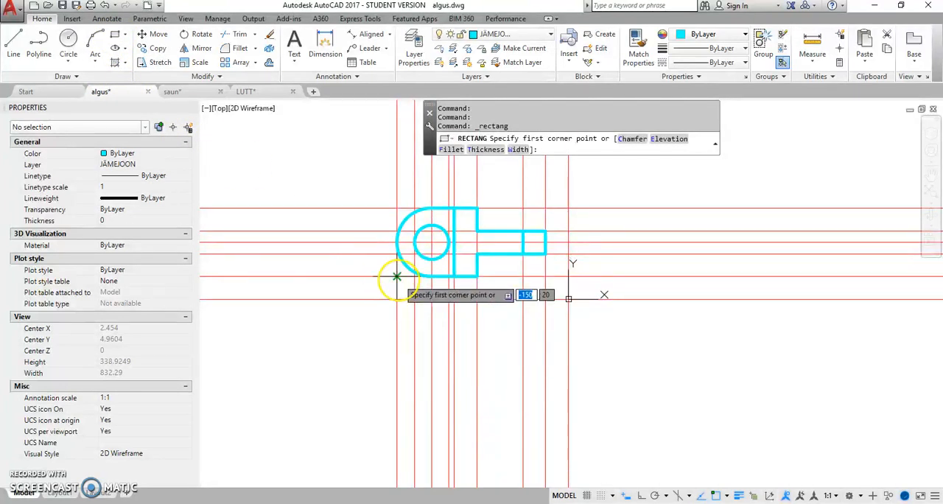
left_click(396, 276)
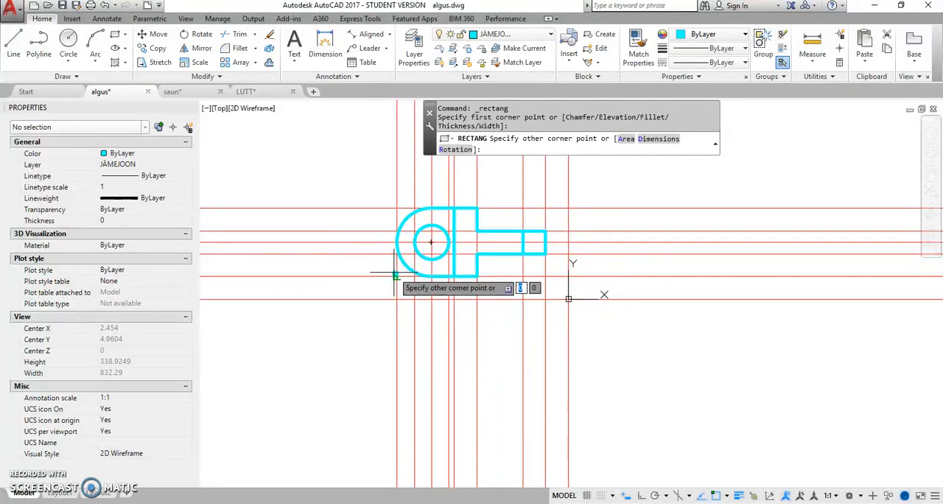
key("Escape")
Step: Make ABIJOON the current layer and draw a rectangle enclosing the whole part outline, from its lower-left to its upper-right grid intersection
left_click(552, 35)
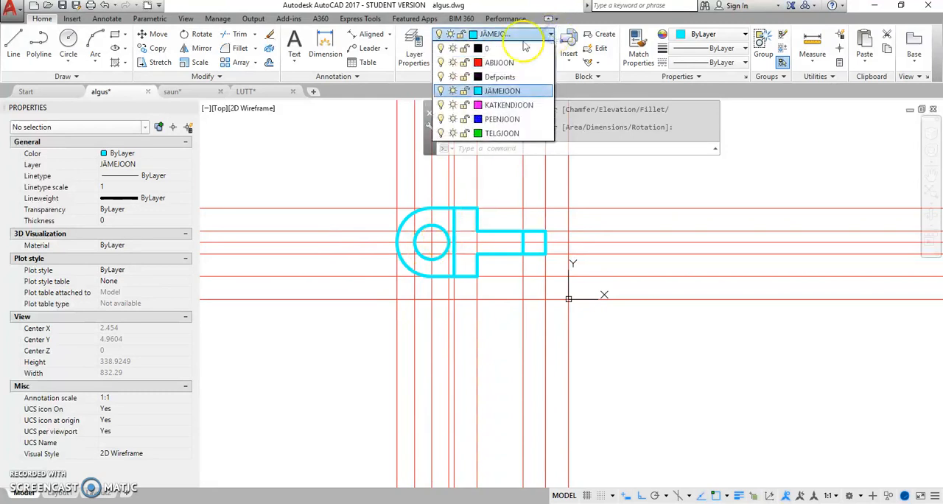
left_click(499, 60)
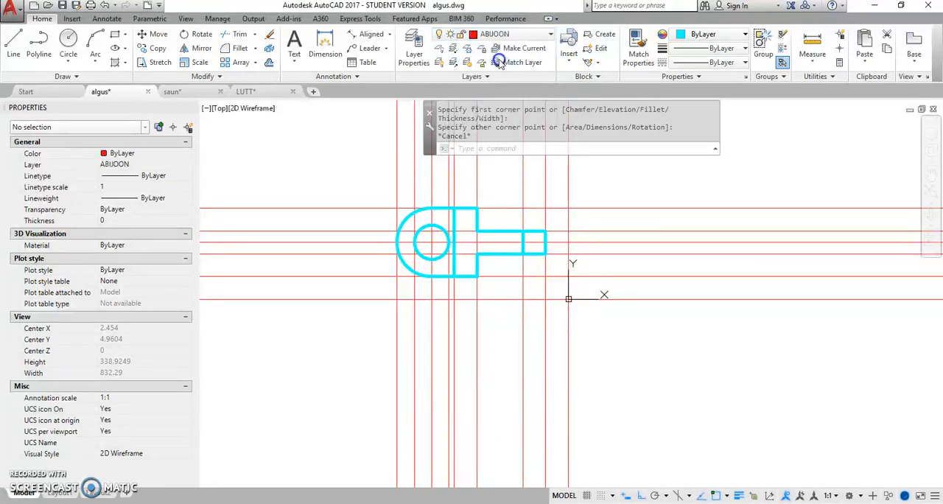
left_click(116, 37)
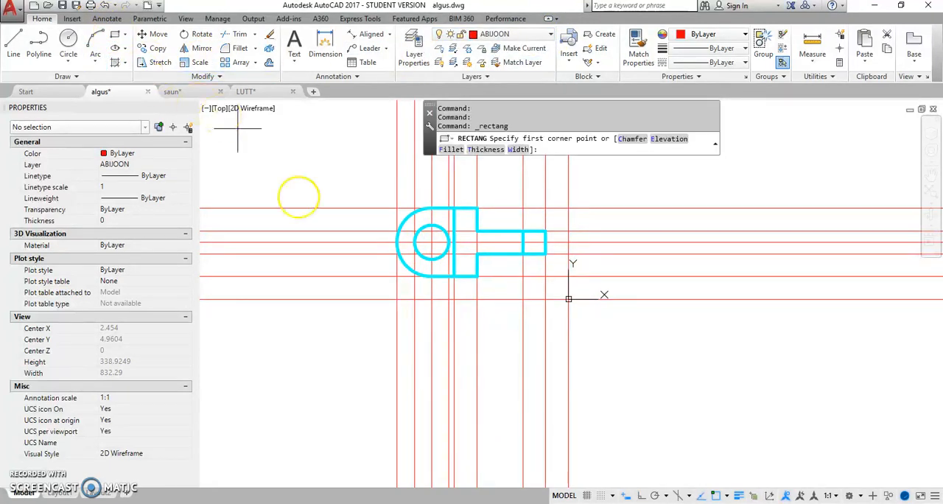
left_click(397, 277)
left_click(546, 208)
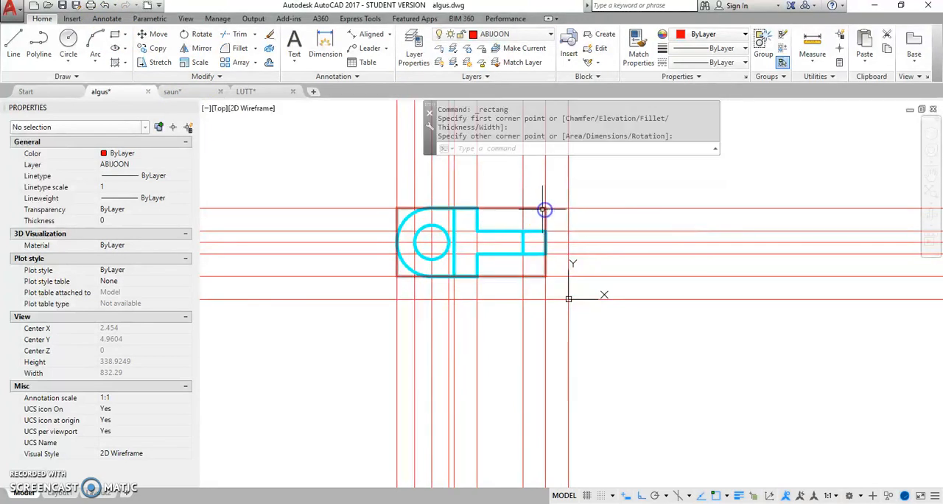
Step: Offset the rectangle enclosing the part outward by 40
left_click(270, 63)
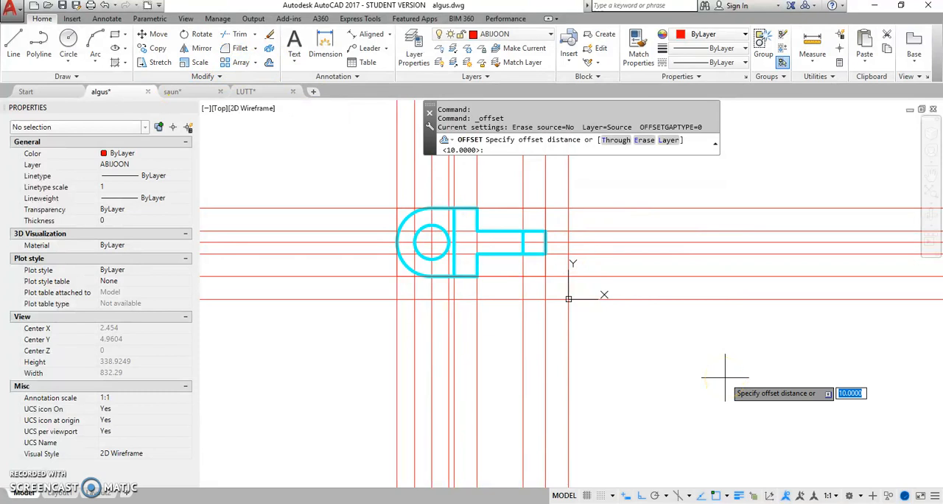
type("40")
key("Return")
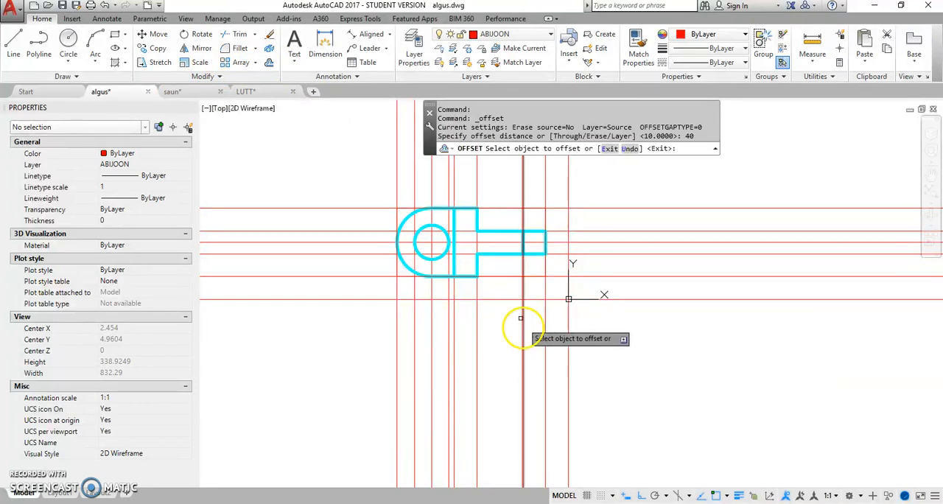
left_click(496, 278)
left_click(516, 355)
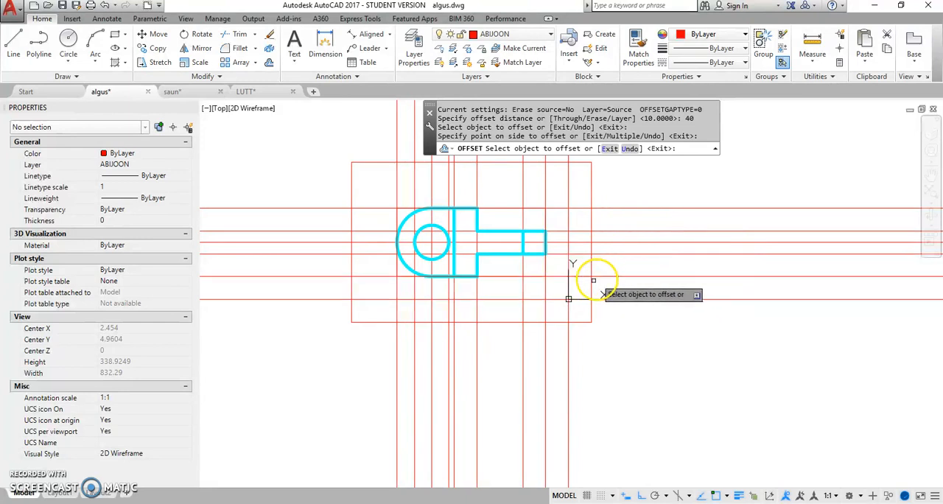
Step: Offset the outermost construction rectangle outward by 20, and offset the resulting rectangle outward by another 10
left_click(491, 322)
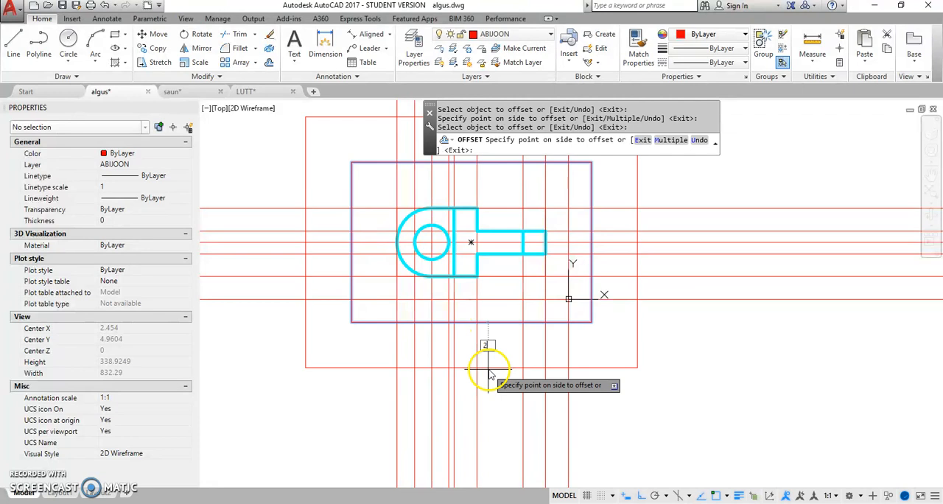
key("Return")
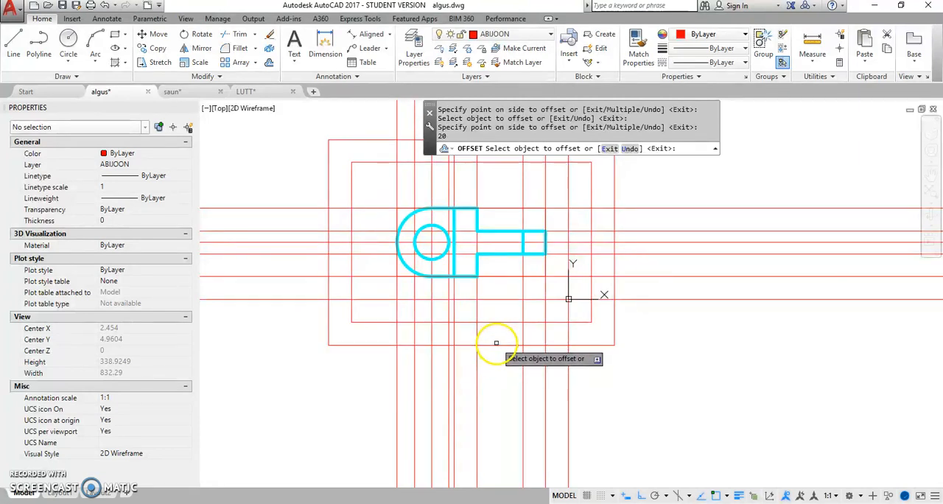
left_click(496, 344)
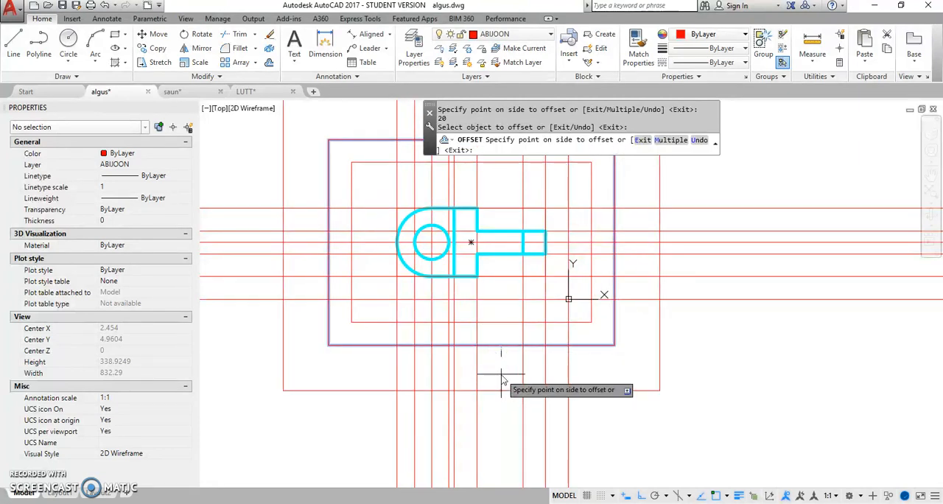
key("Return")
Step: Offset the second-outermost construction rectangle outward by 20, offset the resulting rectangle outward by another 20, and end the Offset command
left_click(501, 355)
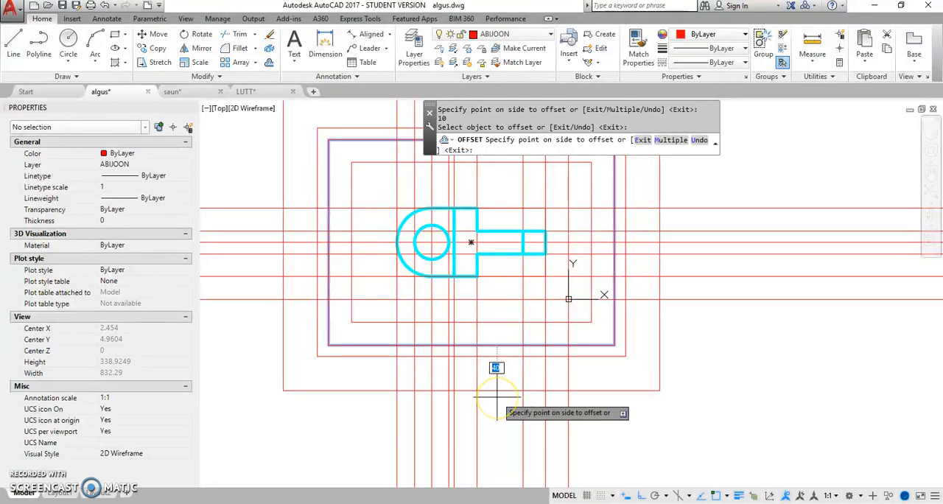
type("20")
key("Return")
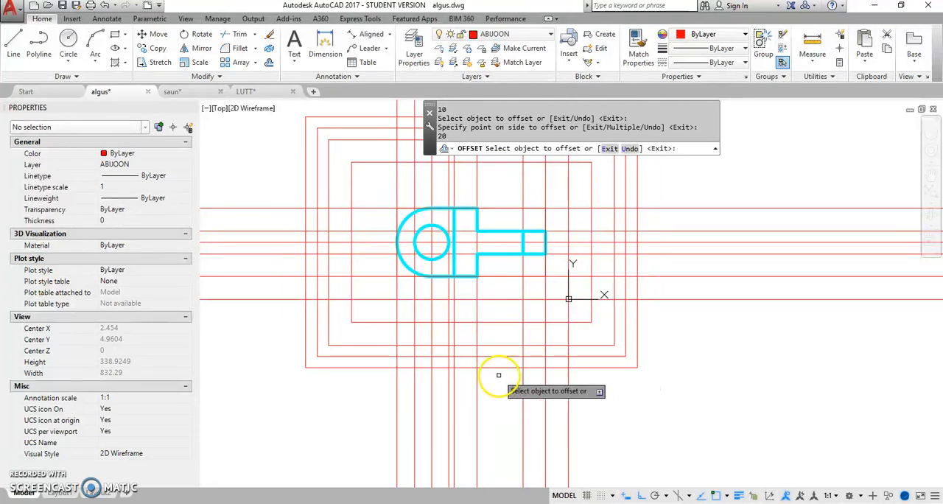
left_click(500, 368)
left_click(506, 404)
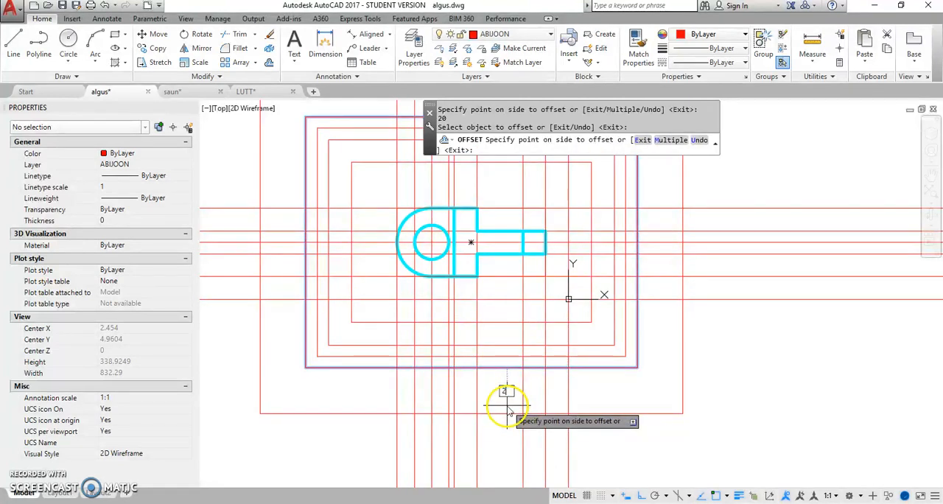
left_click(507, 404)
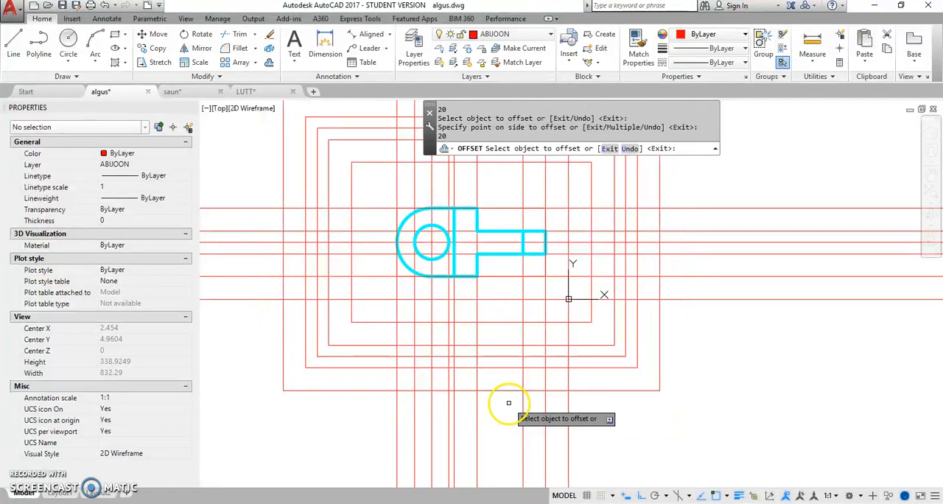
right_click(509, 404)
left_click(537, 278)
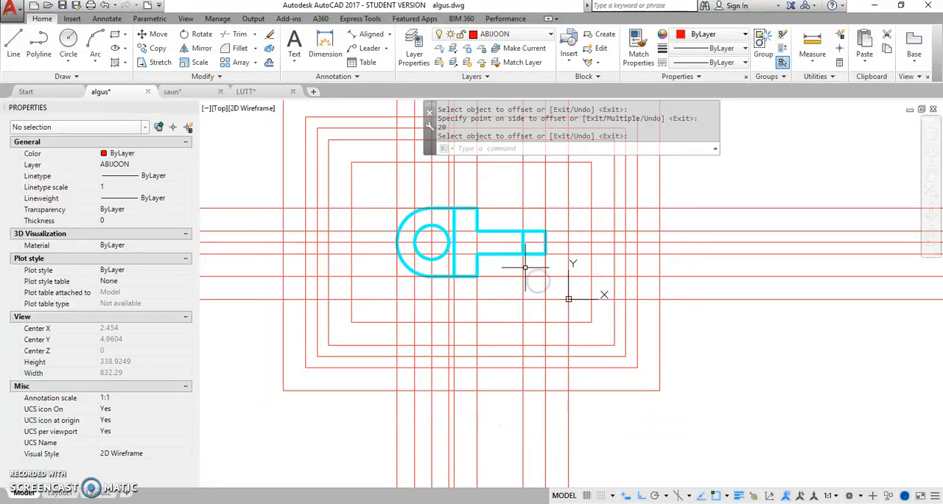
Step: Make JÄMEJOON the current layer and draw a 60 by 60 rectangle to the right of the part, between the outer horizontal edge lines
left_click(550, 34)
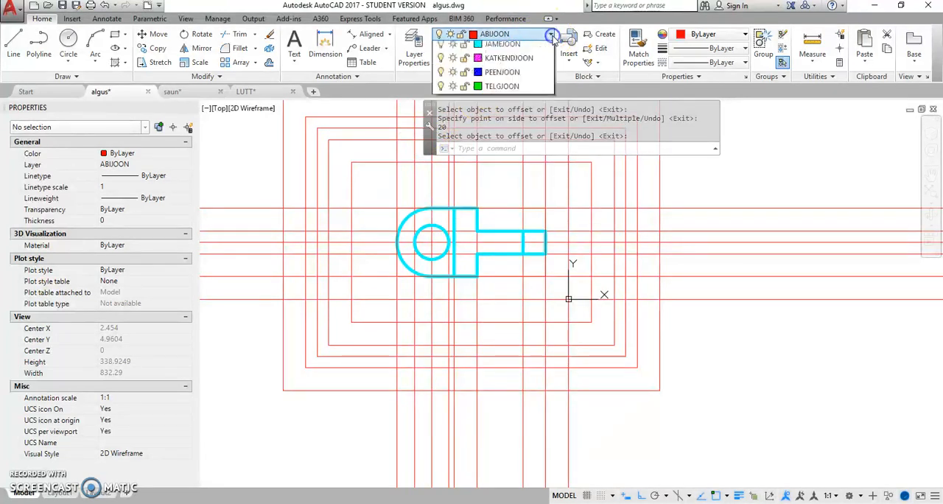
left_click(504, 90)
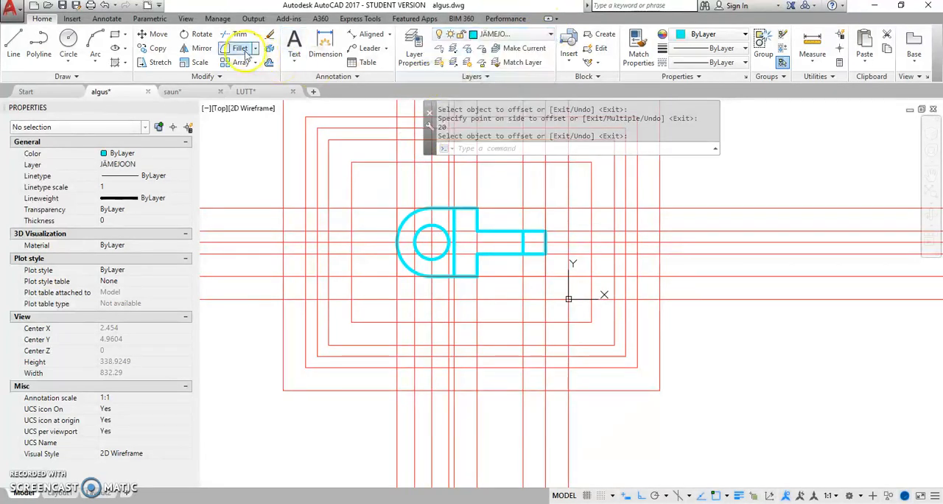
left_click(116, 35)
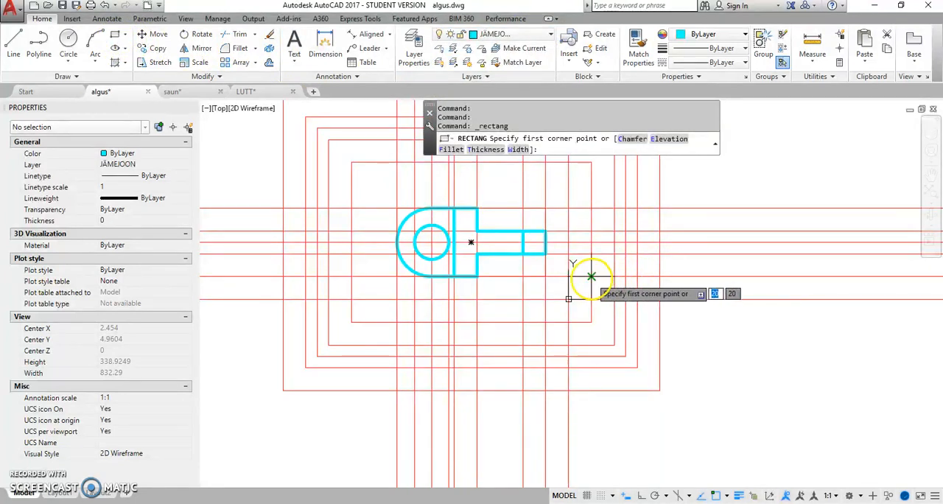
left_click(591, 278)
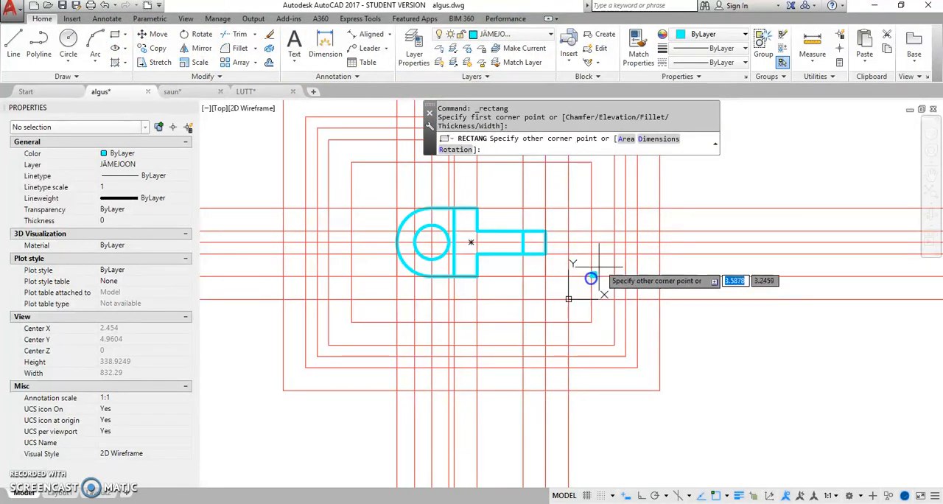
left_click(660, 209)
Step: Draw a 20 by 60 full-height rectangle in the middle of the square view, snapped to the grid intersections
right_click(618, 219)
left_click(643, 227)
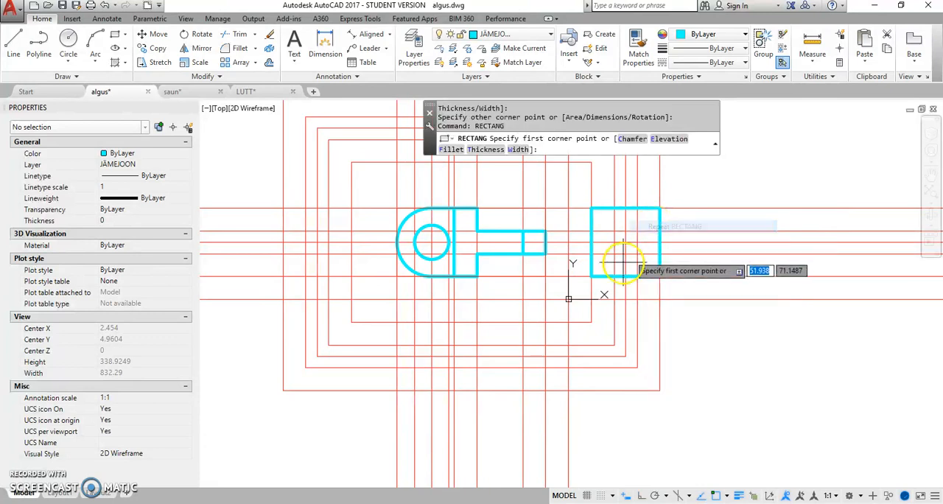
left_click(614, 276)
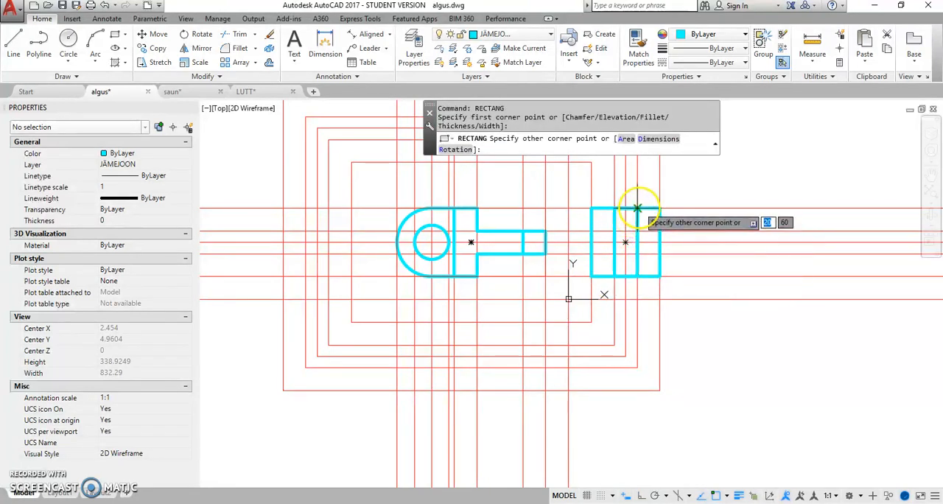
left_click(638, 208)
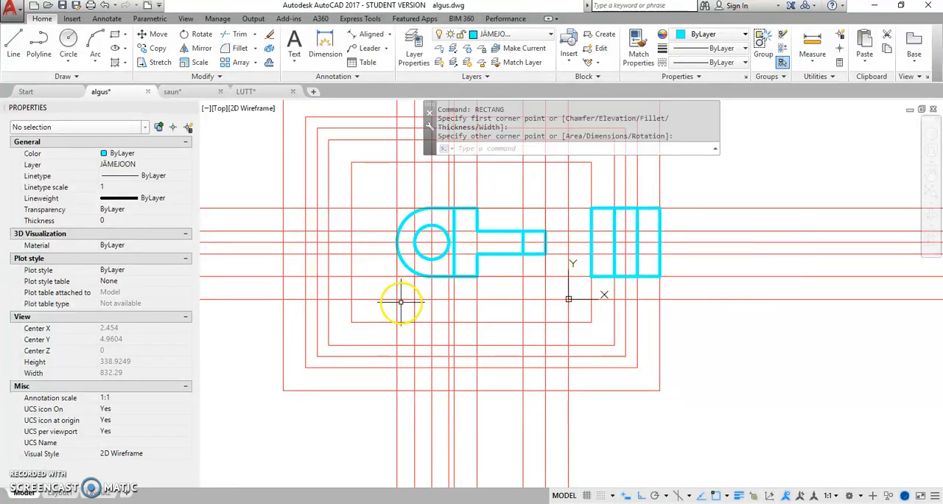
Step: Draw the closed polyline outline of the view below the part, a narrow 50-long neck joined to a wider body with a pointed end, snapped to the grid
left_click(42, 42)
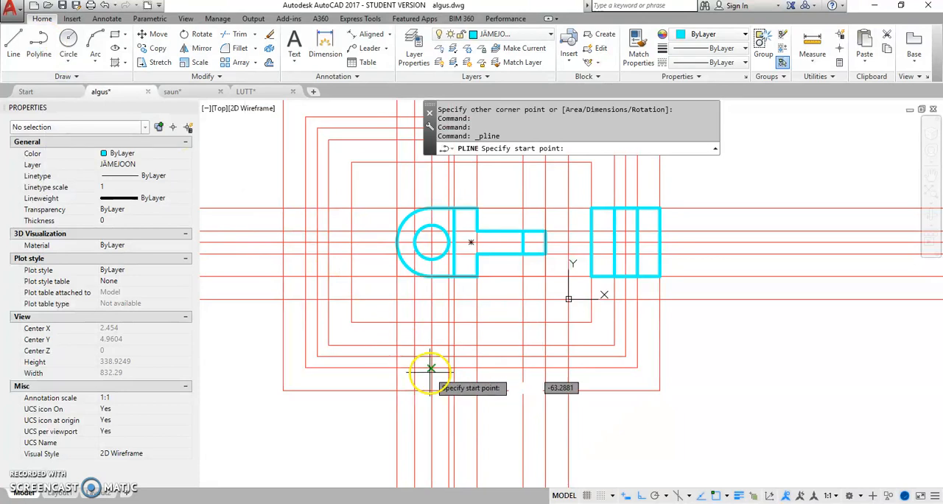
left_click(396, 368)
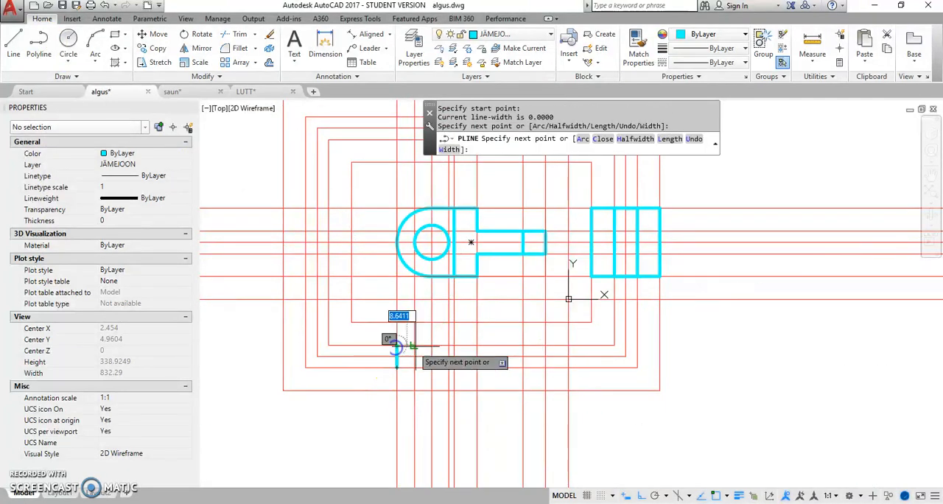
left_click(452, 345)
left_click(453, 322)
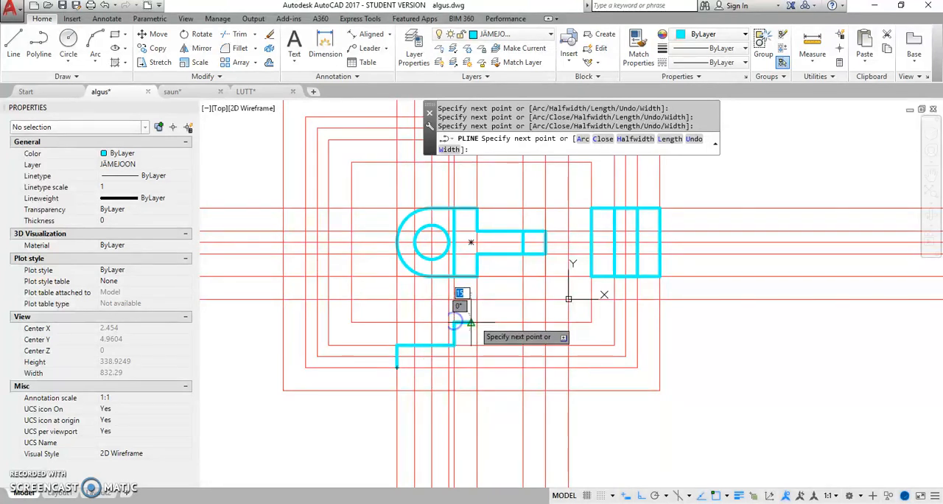
left_click(479, 322)
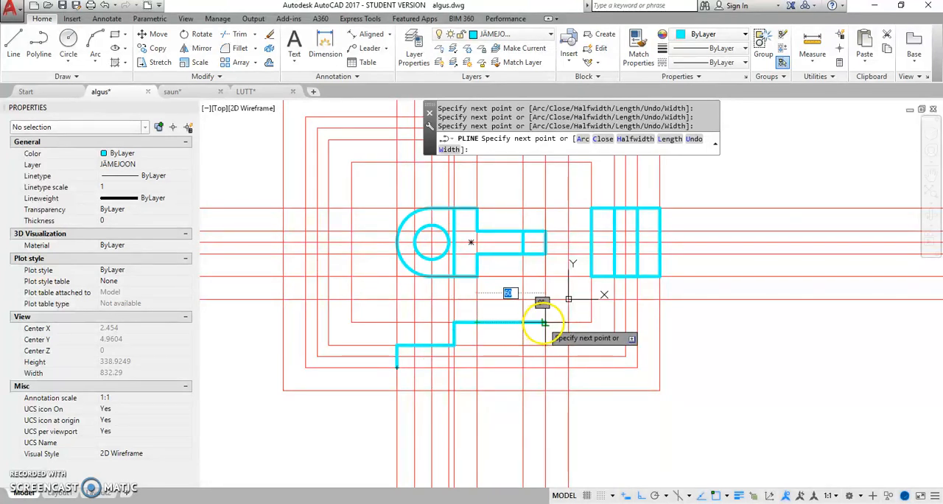
left_click(521, 322)
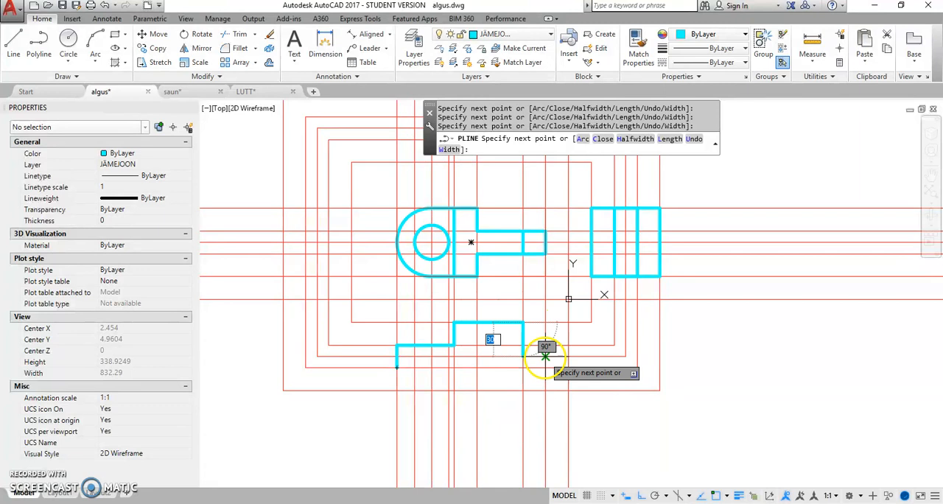
left_click(545, 357)
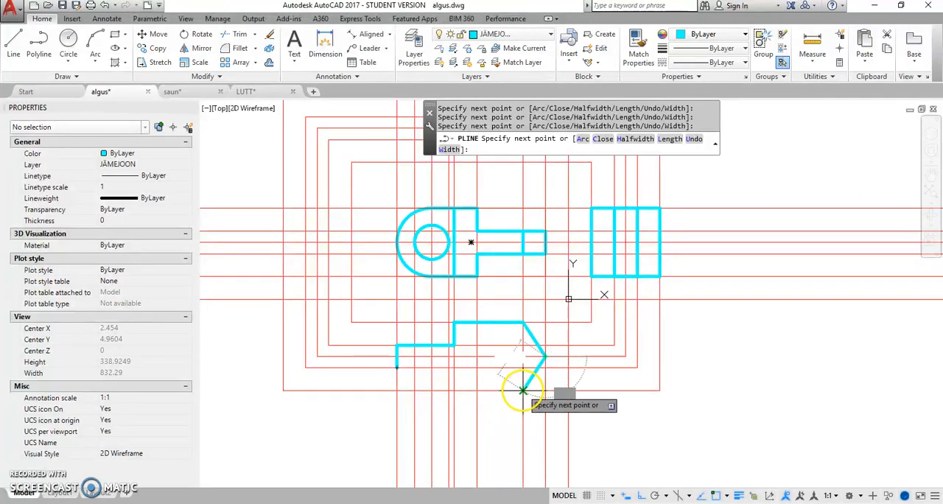
left_click(454, 391)
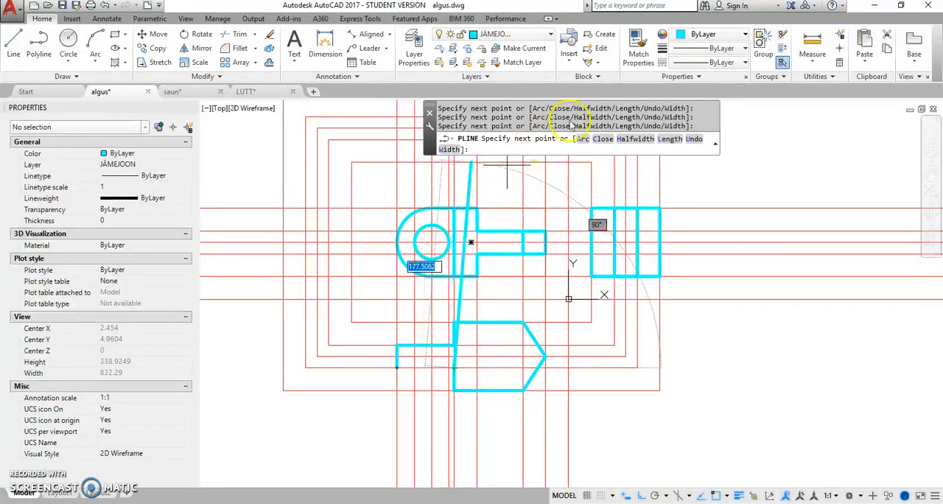
left_click(603, 139)
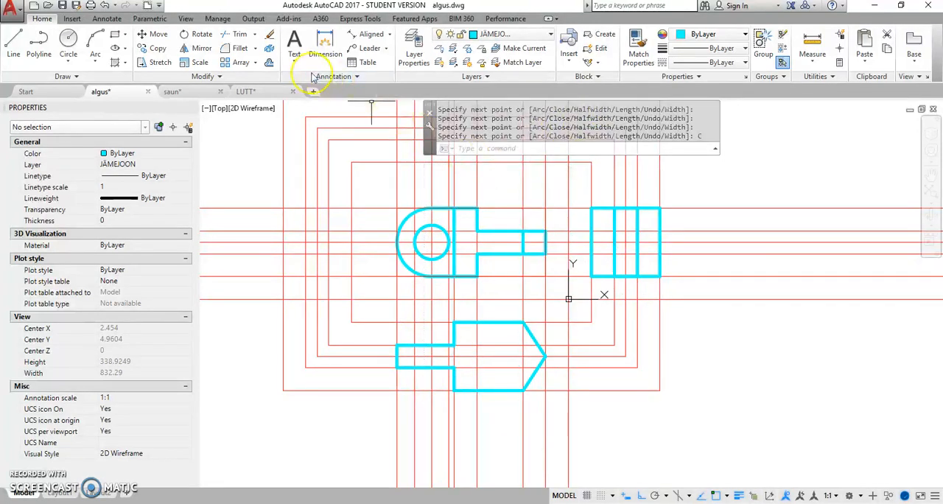
Step: Draw a full-height vertical line across the lower view's wide body, aligned with the shoulder edge of the view above
left_click(14, 44)
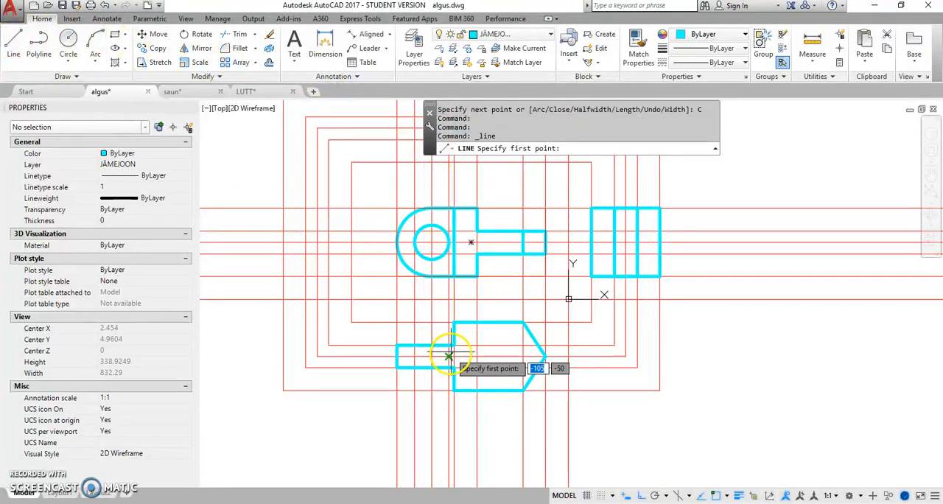
left_click(480, 323)
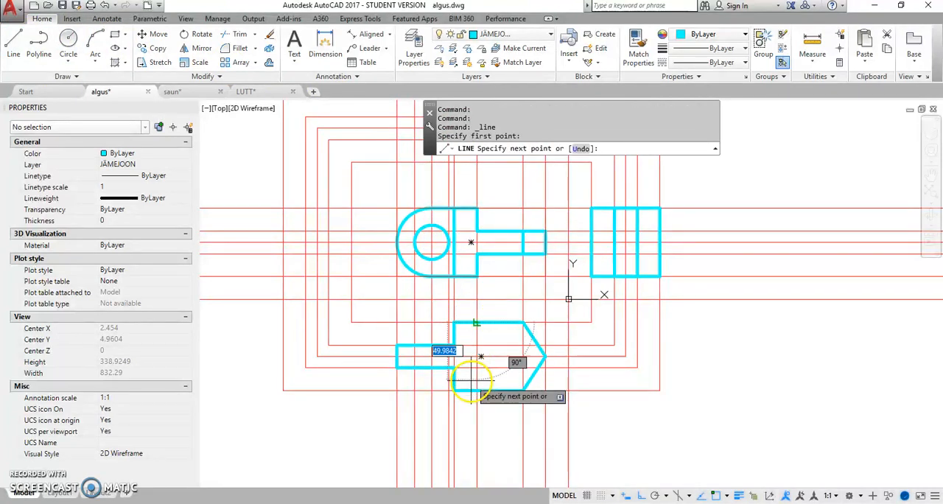
right_click(515, 292)
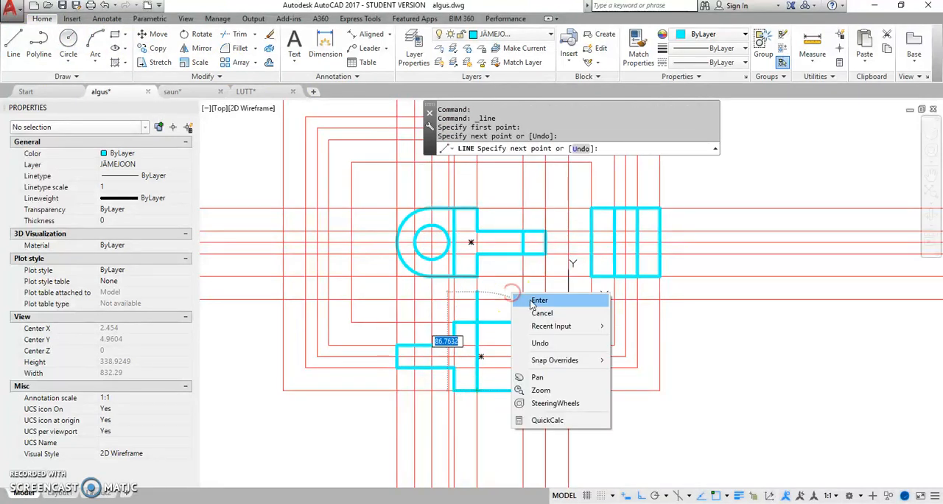
left_click(539, 301)
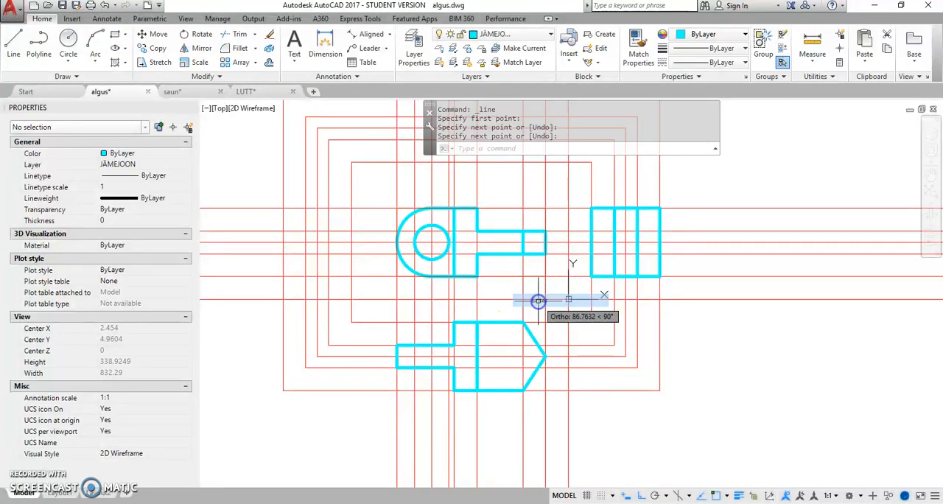
Step: Make KATKENDJOON the current layer and draw a full-width horizontal hidden line across the square view, level with the shank's upper edge
left_click(547, 34)
left_click(519, 105)
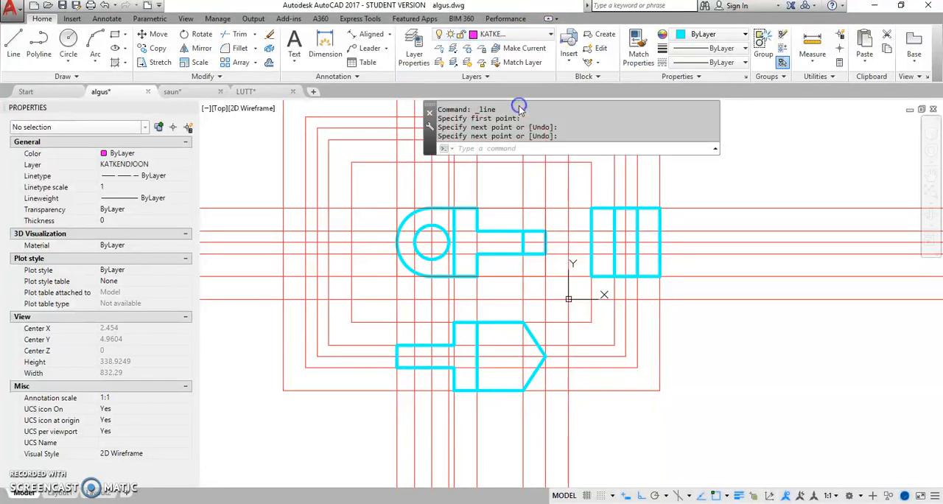
left_click(14, 46)
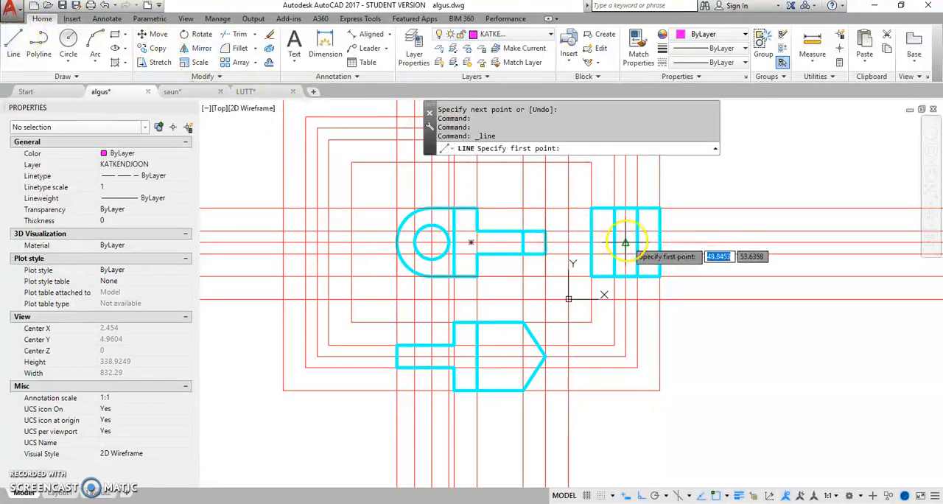
scroll(630, 239, "up", 4)
scroll(615, 237, "down", 2)
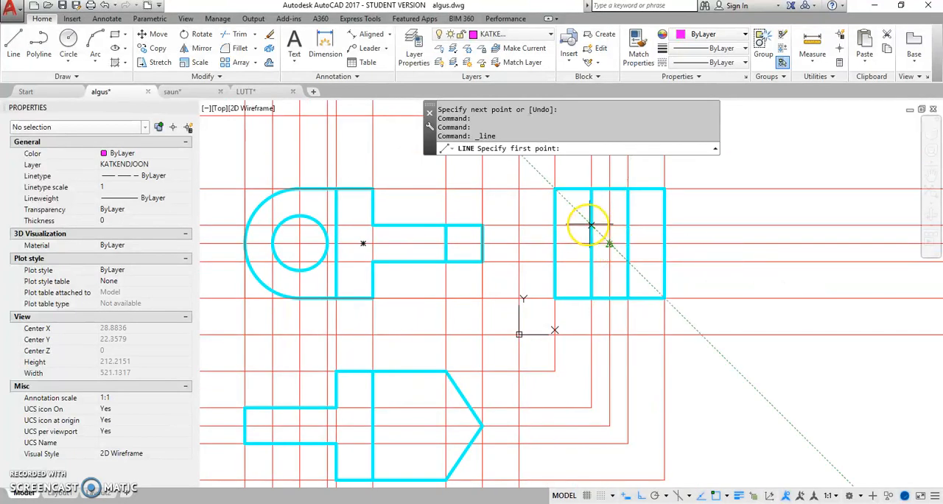
left_click(555, 224)
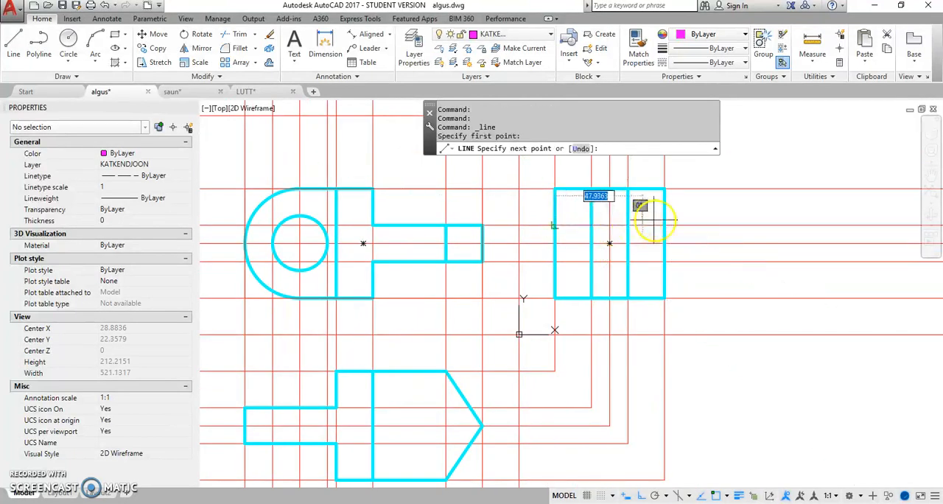
right_click(654, 214)
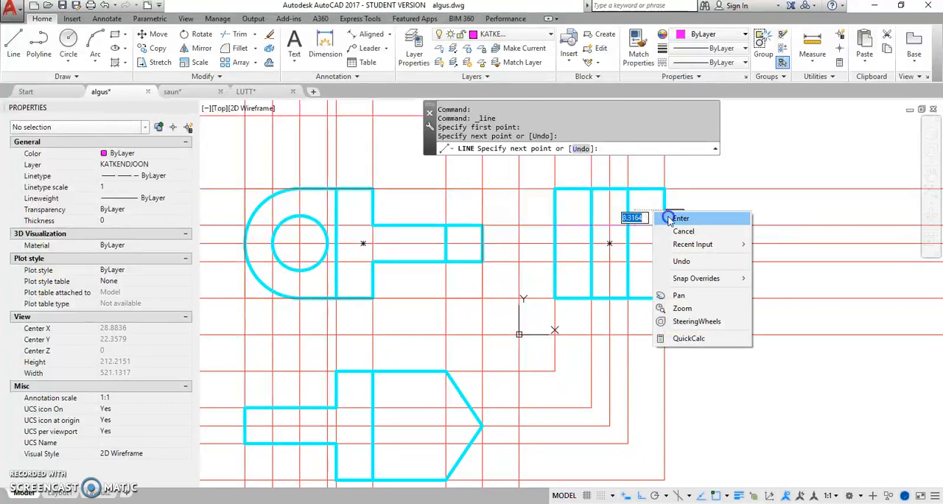
left_click(669, 219)
Step: Draw a second full-width horizontal hidden line across the square view, level with the shank's lower edge
right_click(624, 214)
left_click(649, 219)
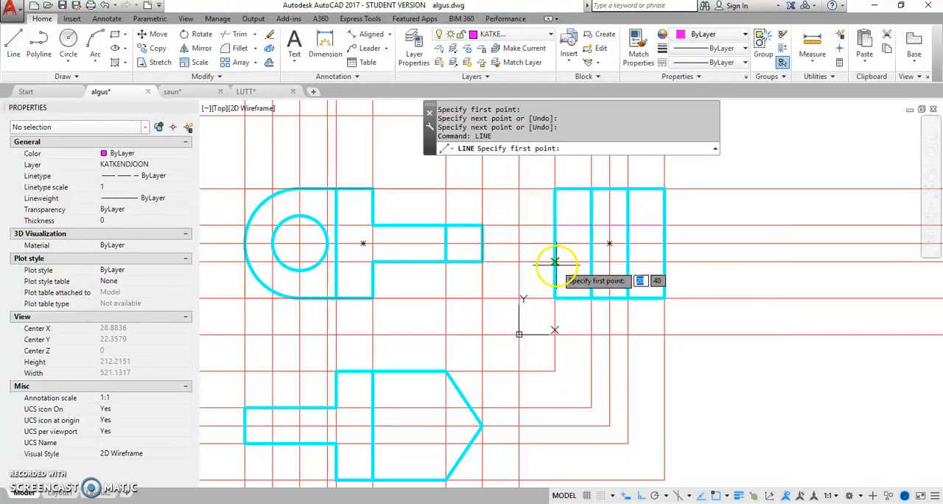
left_click(558, 264)
right_click(664, 255)
left_click(689, 262)
Step: Draw a vertical hidden line across the neck of the lower view, aligned with the left edge of the hole
middle_click_drag(449, 350, 531, 279)
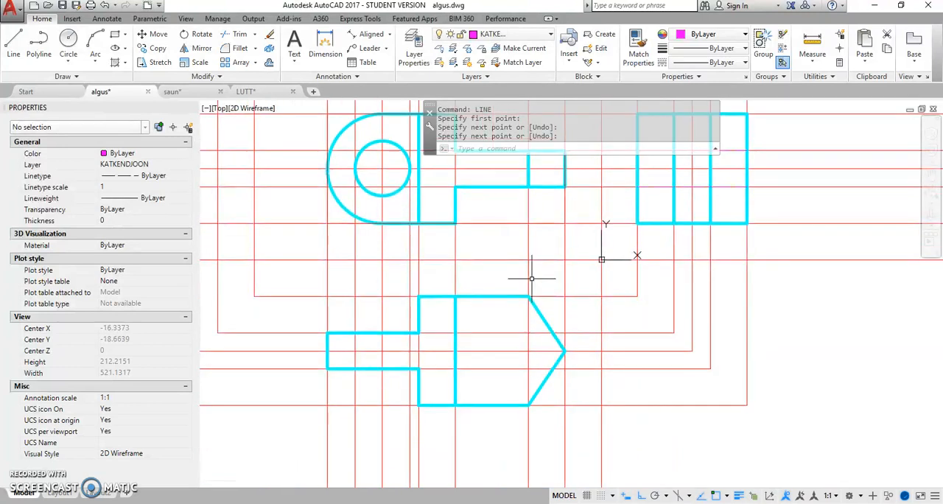
right_click(380, 271)
left_click(391, 273)
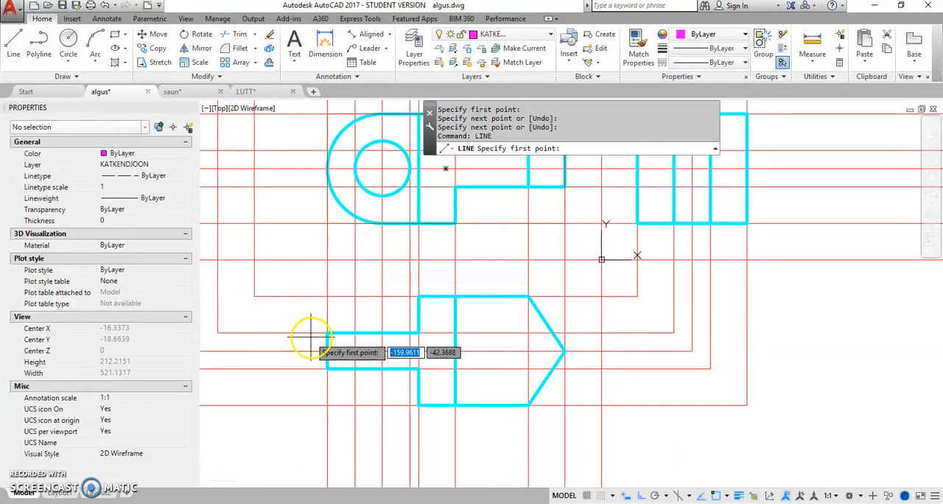
left_click(354, 335)
right_click(378, 321)
left_click(403, 327)
Step: Draw another vertical hidden line across the neck of the lower view, aligned with the right edge of the hole
right_click(438, 324)
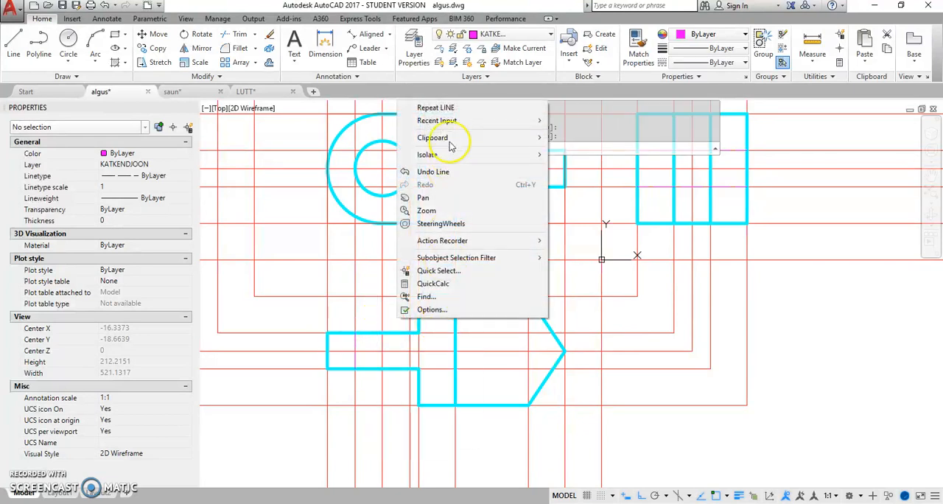
left_click(456, 108)
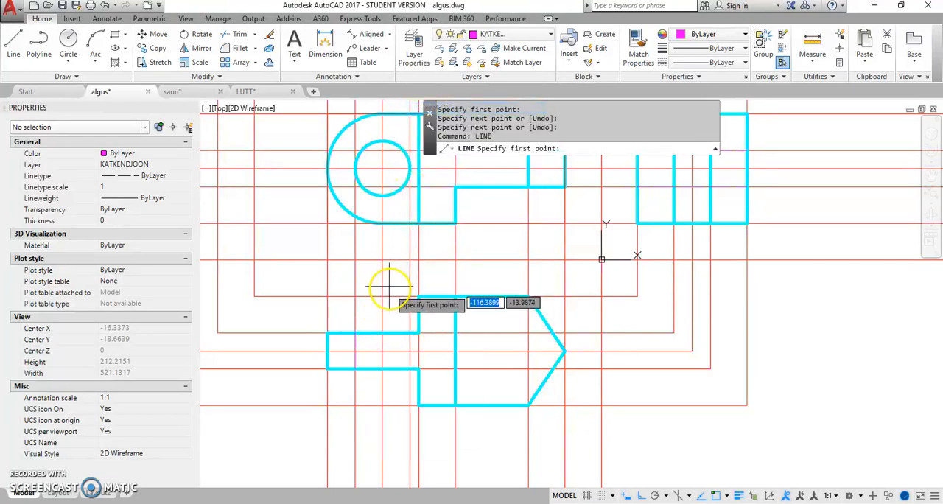
left_click(409, 333)
right_click(435, 296)
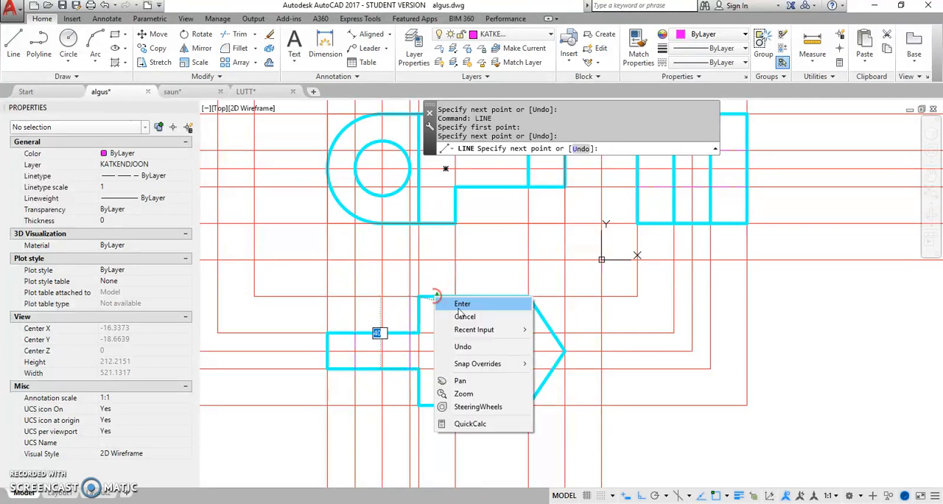
left_click(460, 305)
Step: Offset the horizontal centre construction line above and below by the hole's radius, picking the distance from the circle's top to its centre
middle_click_drag(531, 228, 475, 354)
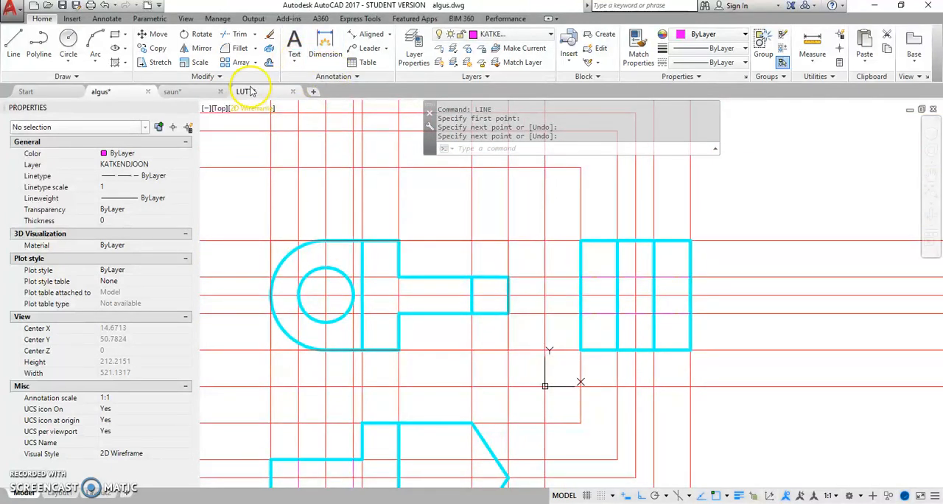
left_click(267, 63)
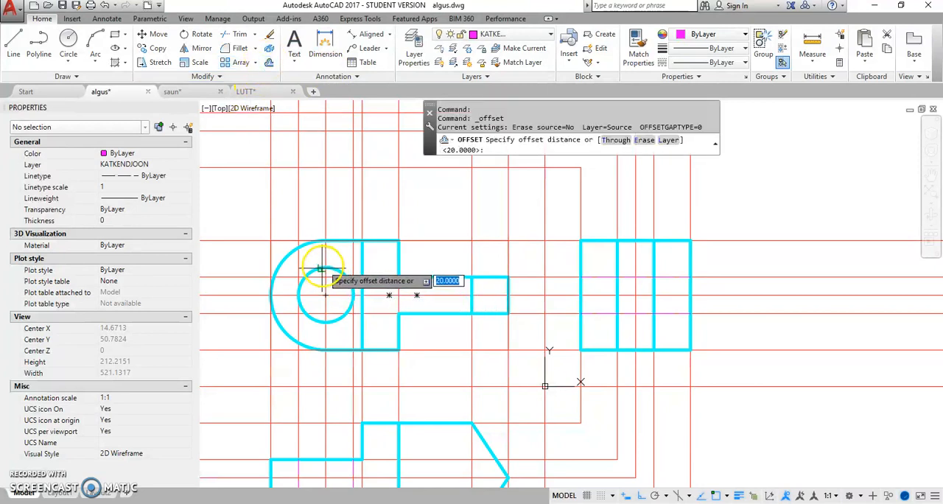
left_click(325, 268)
left_click(325, 295)
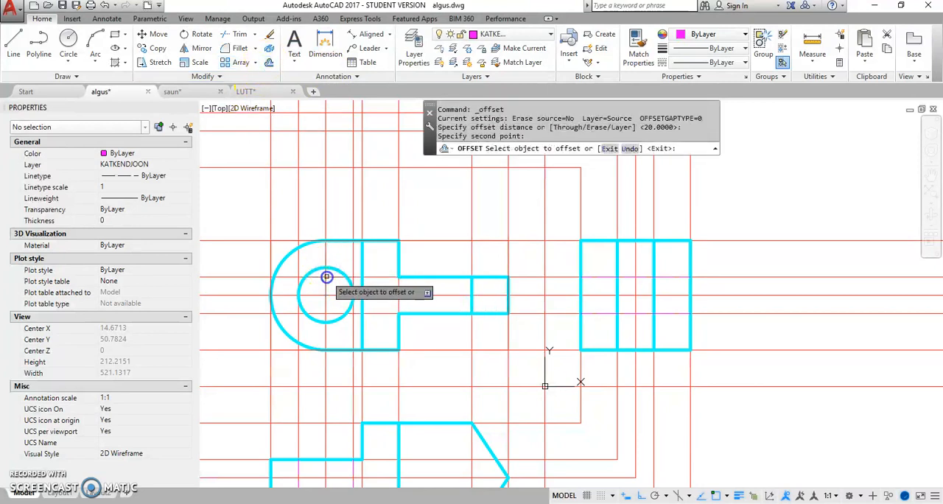
left_click(289, 276)
left_click(249, 203)
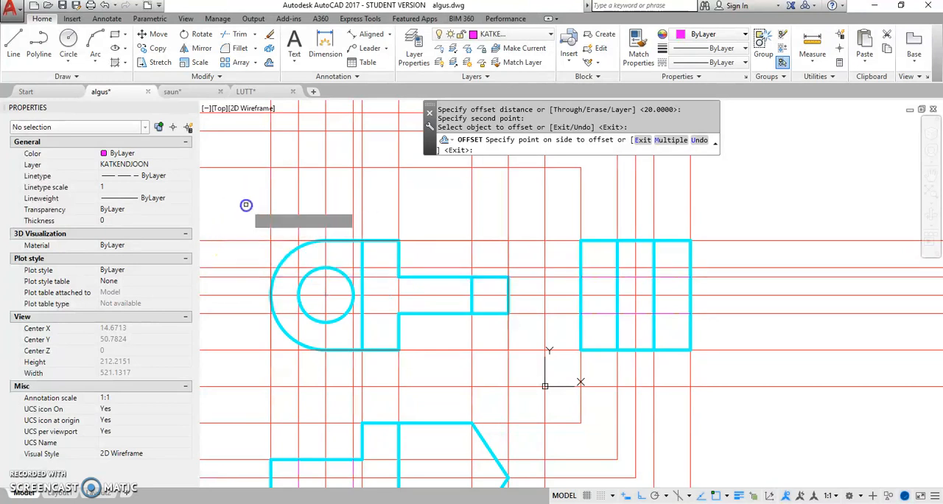
left_click(248, 316)
left_click(245, 329)
right_click(464, 219)
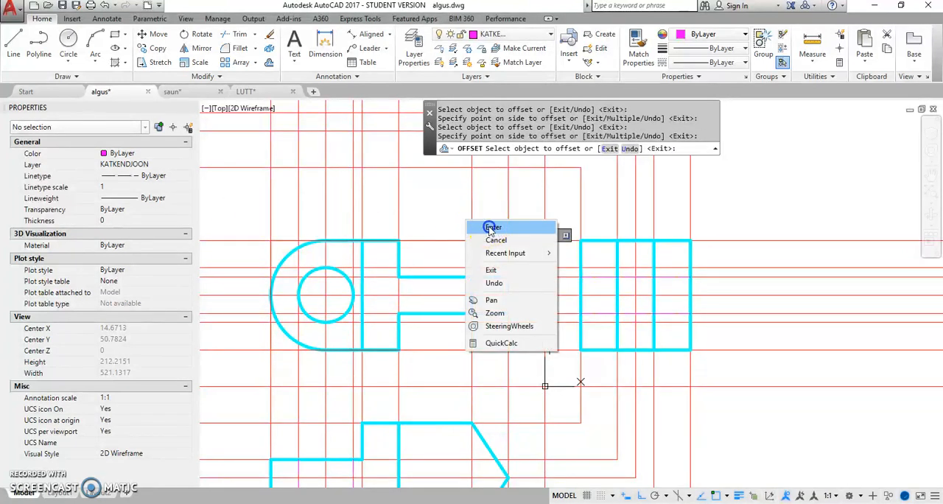
left_click(487, 225)
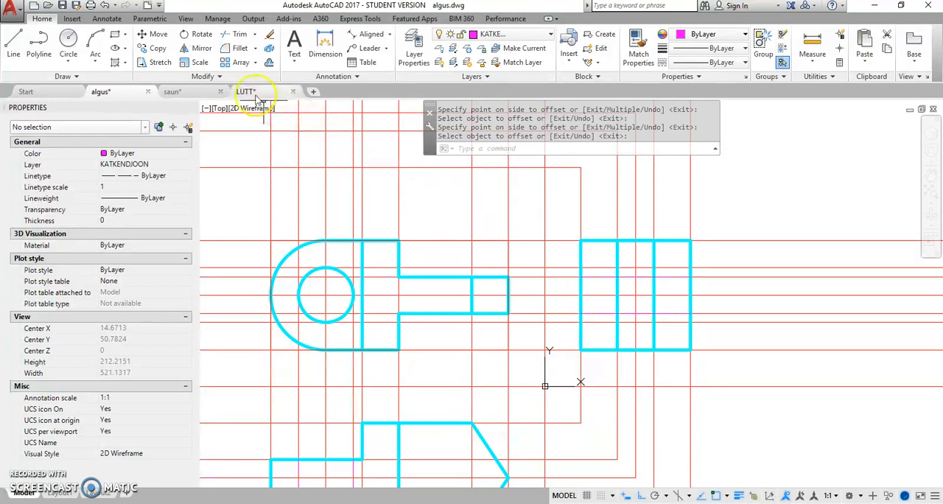
Step: Draw a horizontal hidden line across the middle strip of the square view, level with the top of the hole
left_click(15, 44)
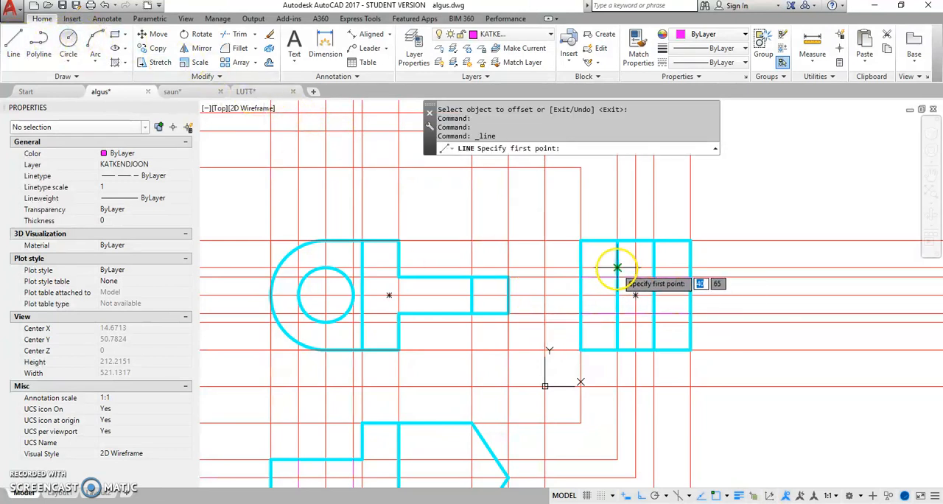
left_click(617, 267)
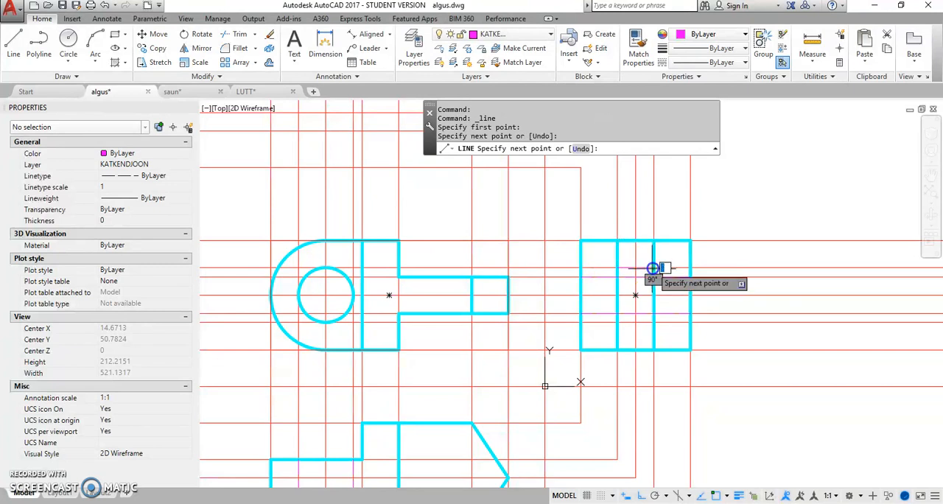
right_click(653, 268)
left_click(663, 298)
Step: Draw a horizontal hidden line across the middle strip of the square view, level with the bottom of the hole
right_click(656, 290)
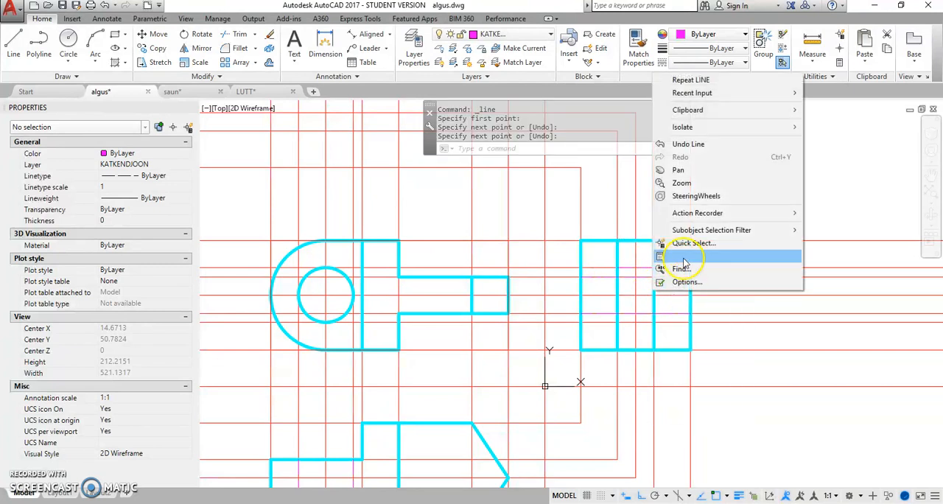
left_click(691, 80)
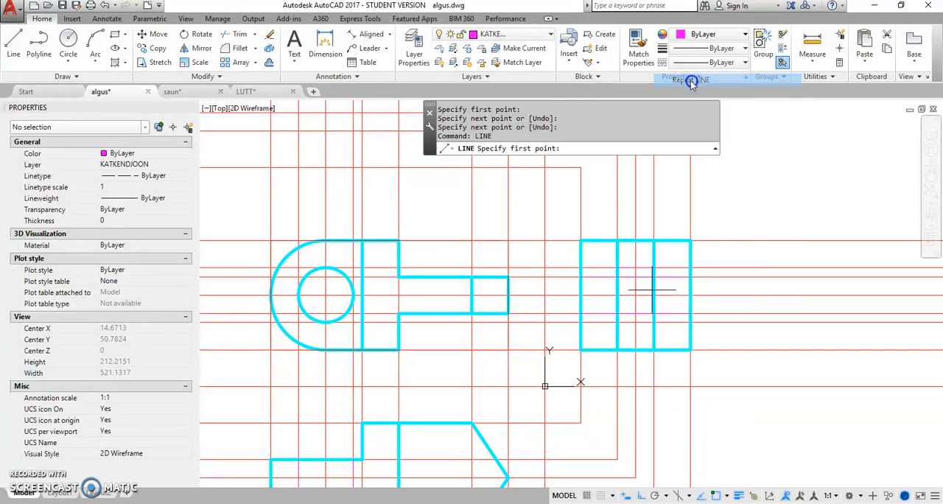
left_click(617, 322)
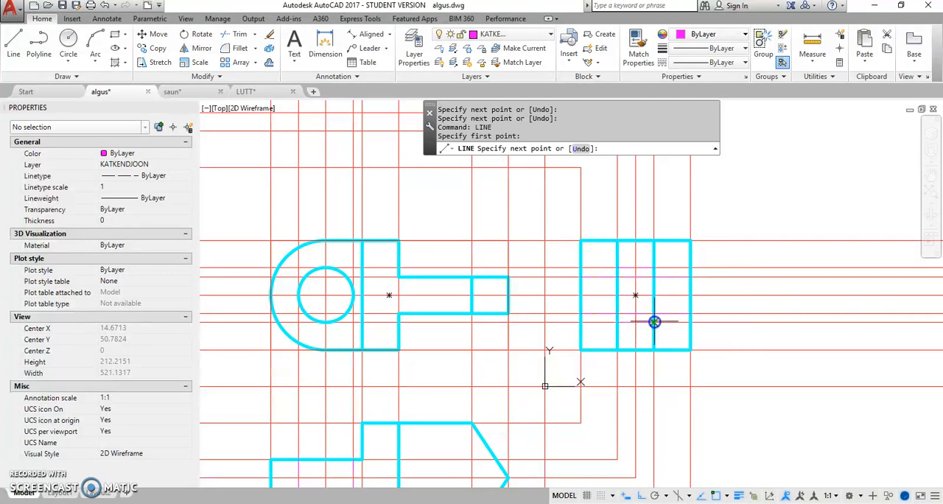
right_click(627, 308)
left_click(647, 312)
right_click(642, 294)
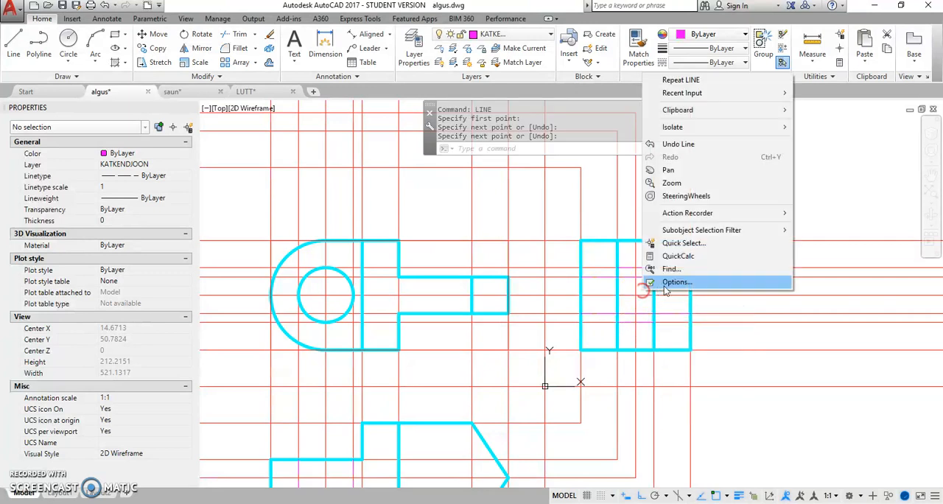
Step: Draw a vertical hidden line along the centre of the square view, between its two full-width horizontal hidden lines
left_click(674, 80)
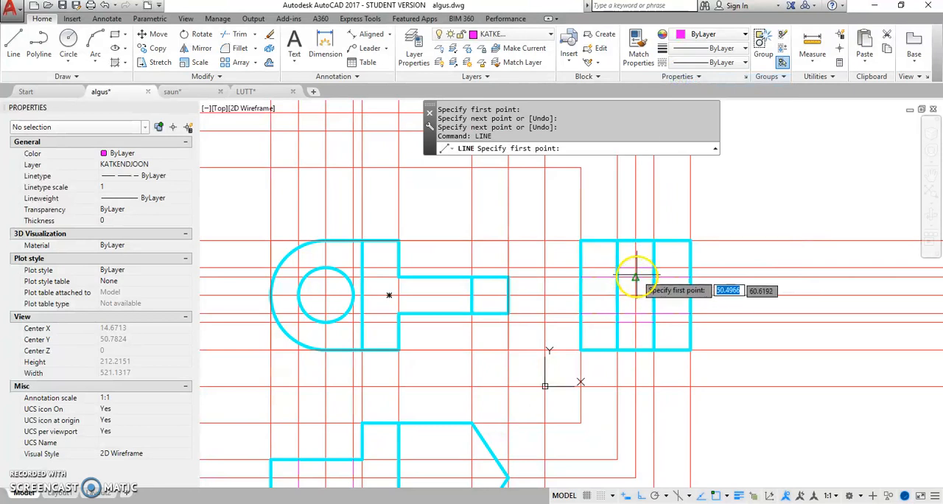
left_click(634, 276)
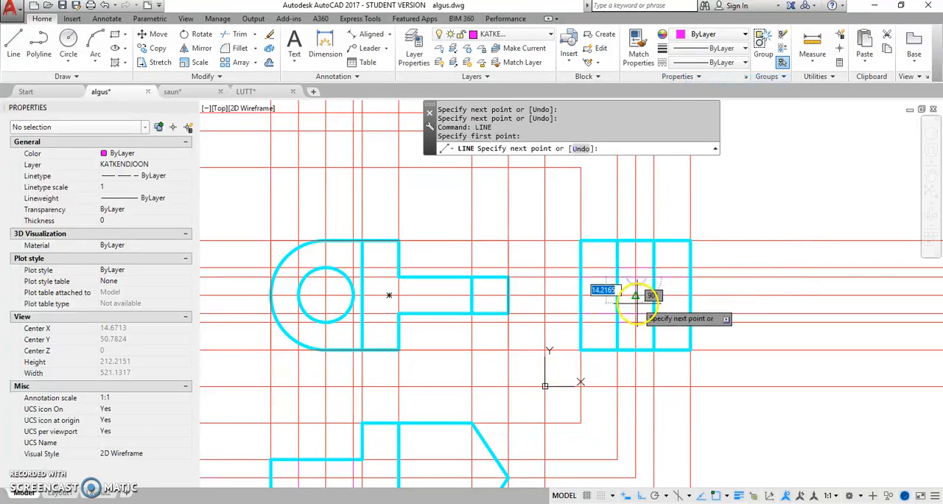
right_click(680, 238)
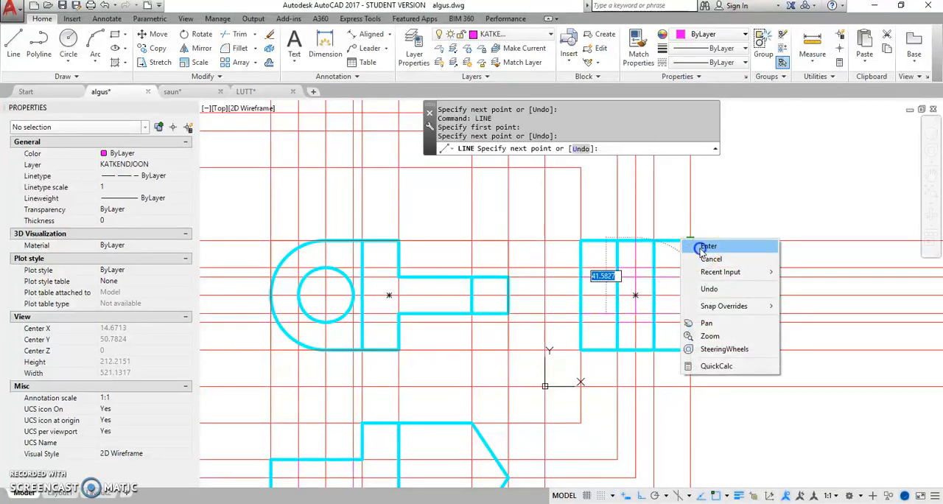
left_click(702, 247)
Step: Move the horizontal and vertical construction lines through the hole's centre and the rectangle along the lower view's axis to layer TELGJOON
scroll(698, 285, "down", 3)
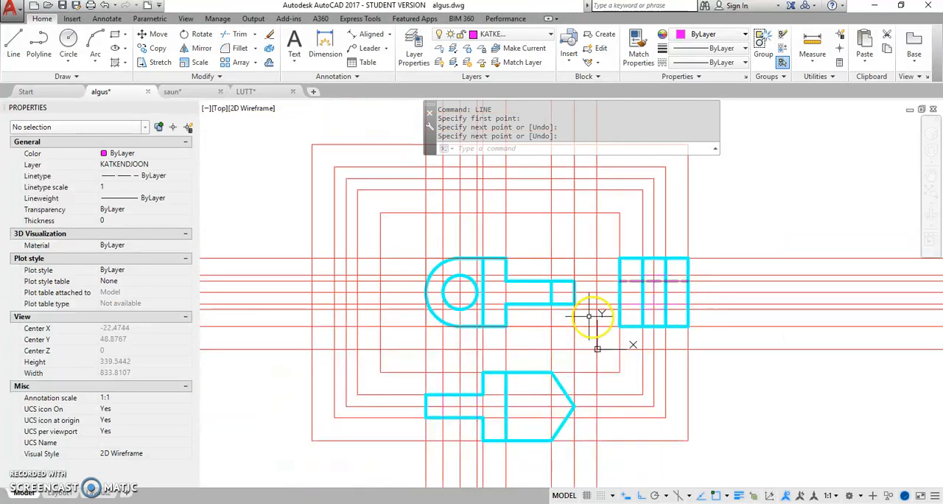
left_click(520, 294)
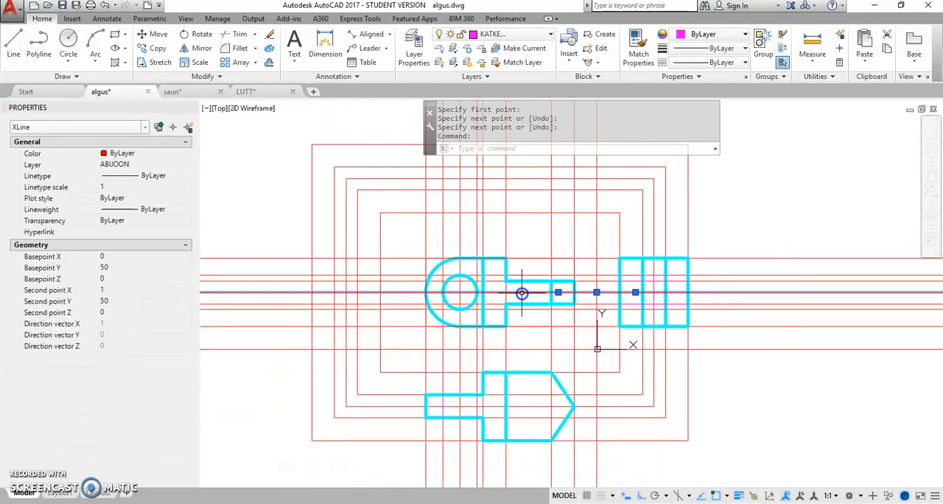
left_click(461, 243)
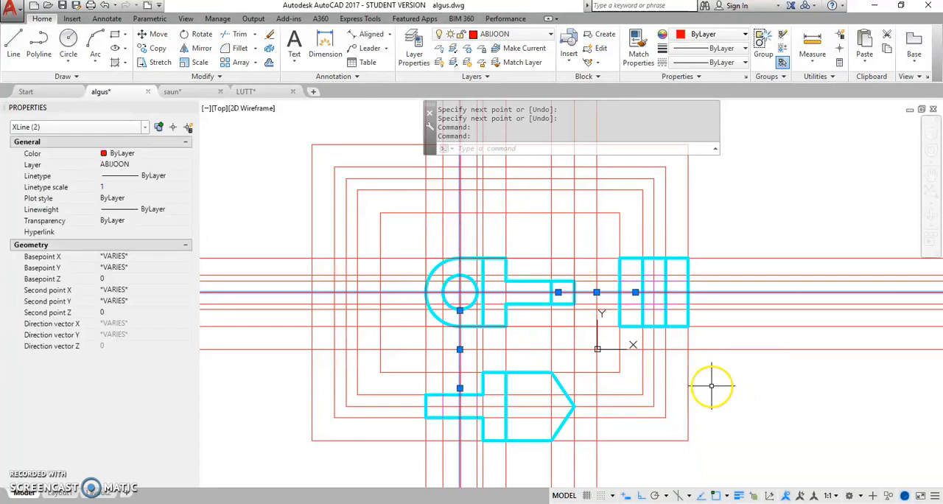
left_click(540, 403)
left_click(533, 413)
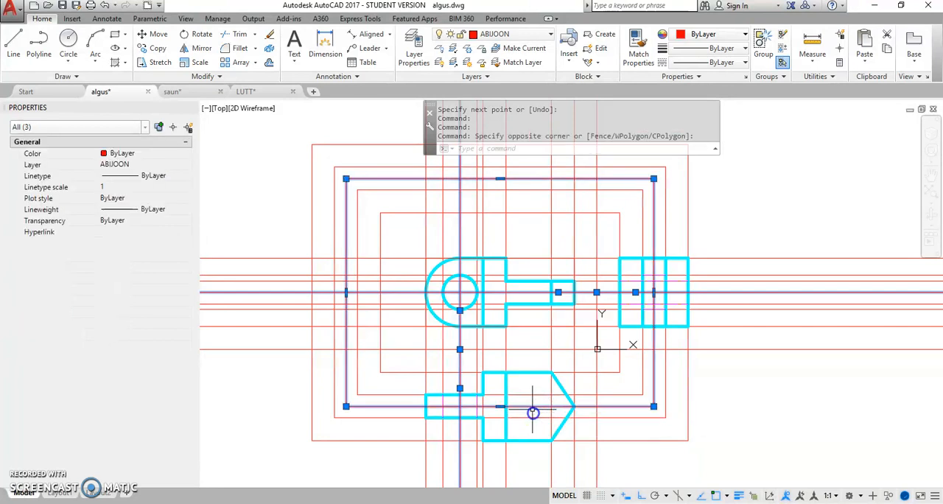
left_click(551, 34)
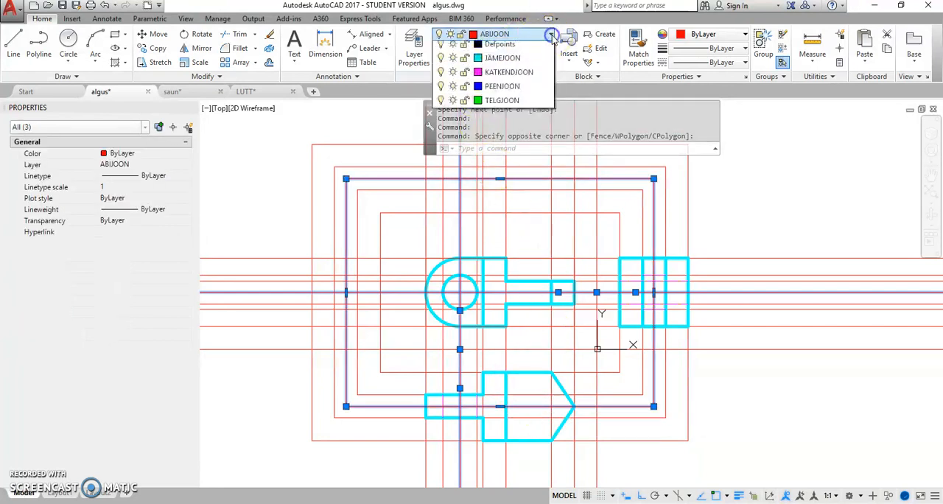
left_click(515, 135)
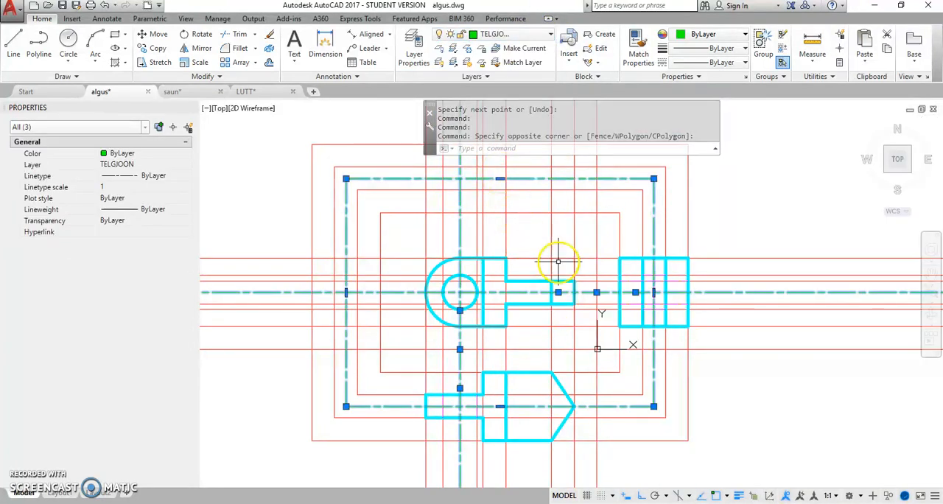
Step: Turn off the ABIJOON construction layer
left_click(551, 34)
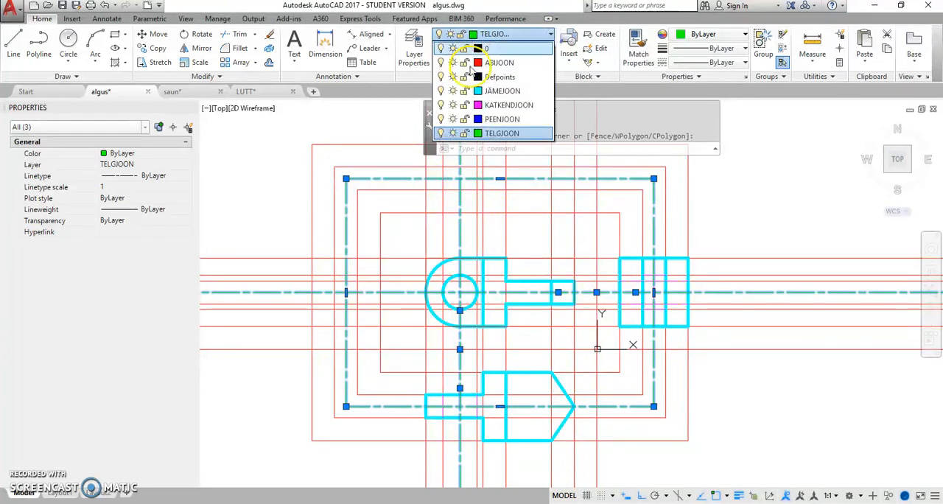
left_click(441, 64)
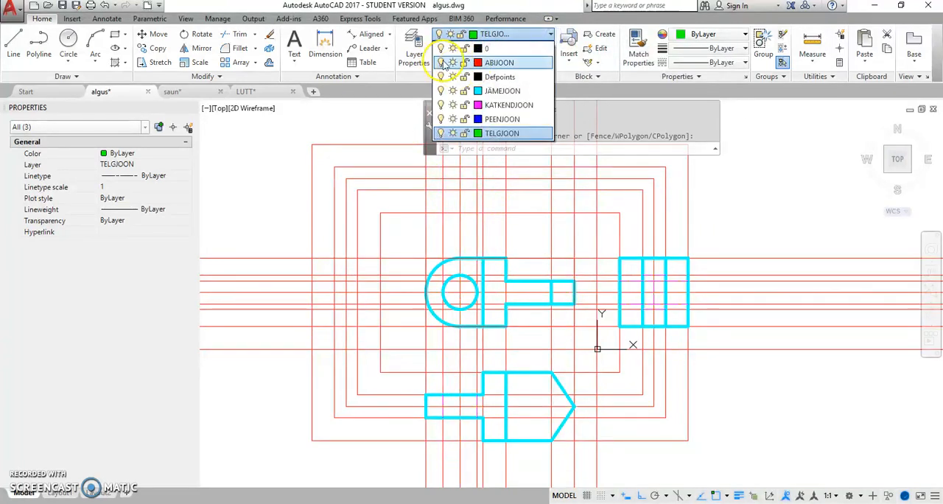
left_click(724, 335)
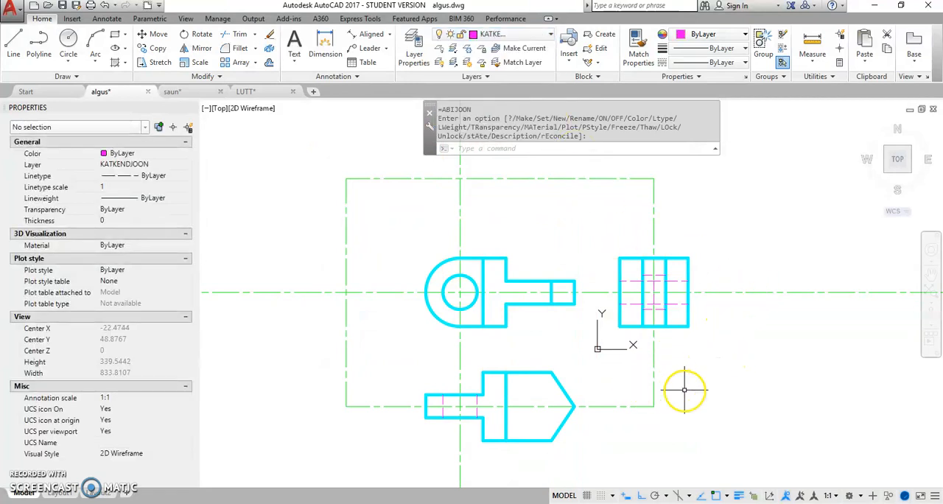
scroll(685, 390, "up", 2)
middle_click_drag(686, 377, 686, 374)
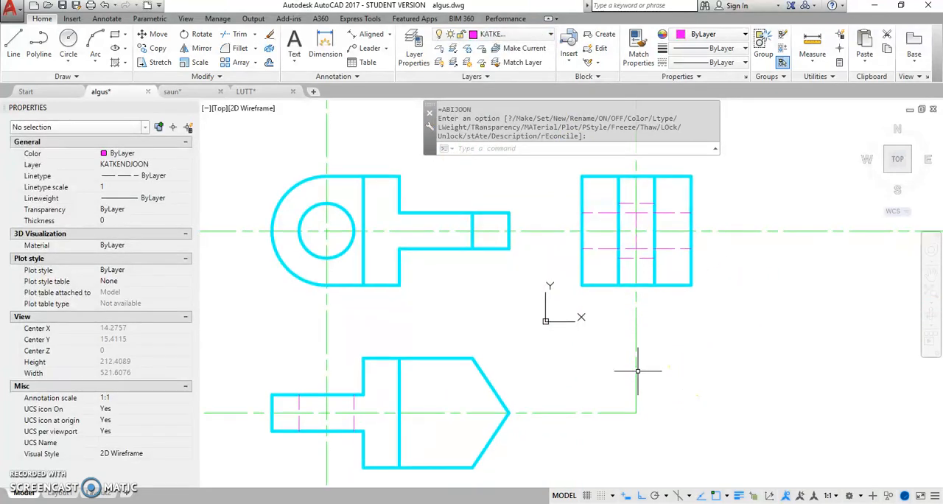